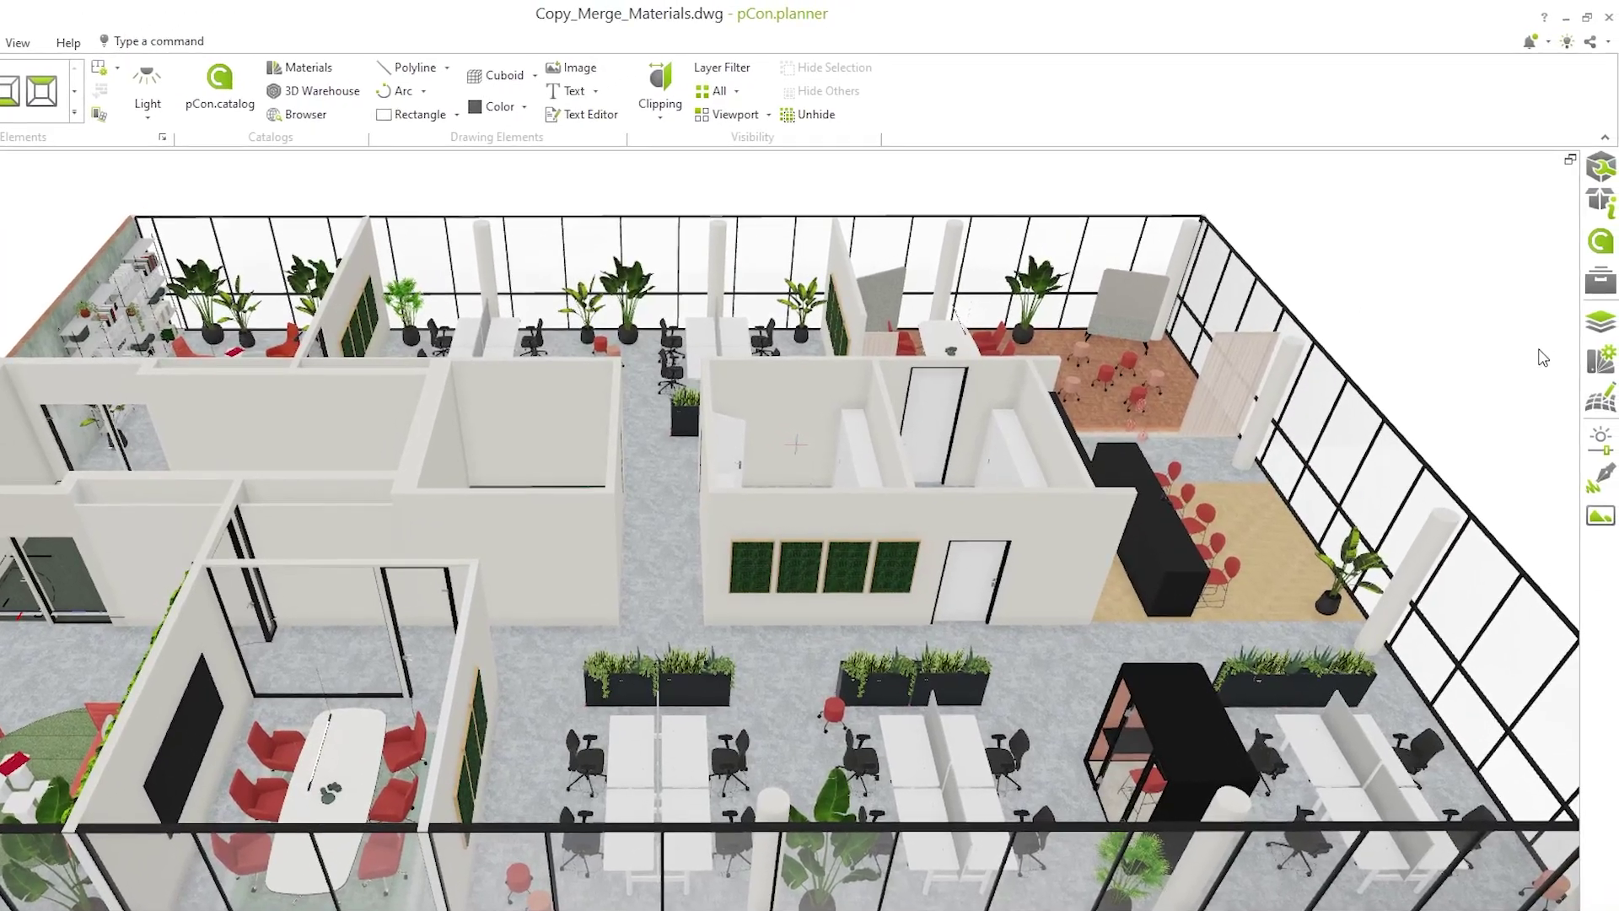
Open the Material Editor from the right sidebar to browse the drawing's materials
click(1596, 362)
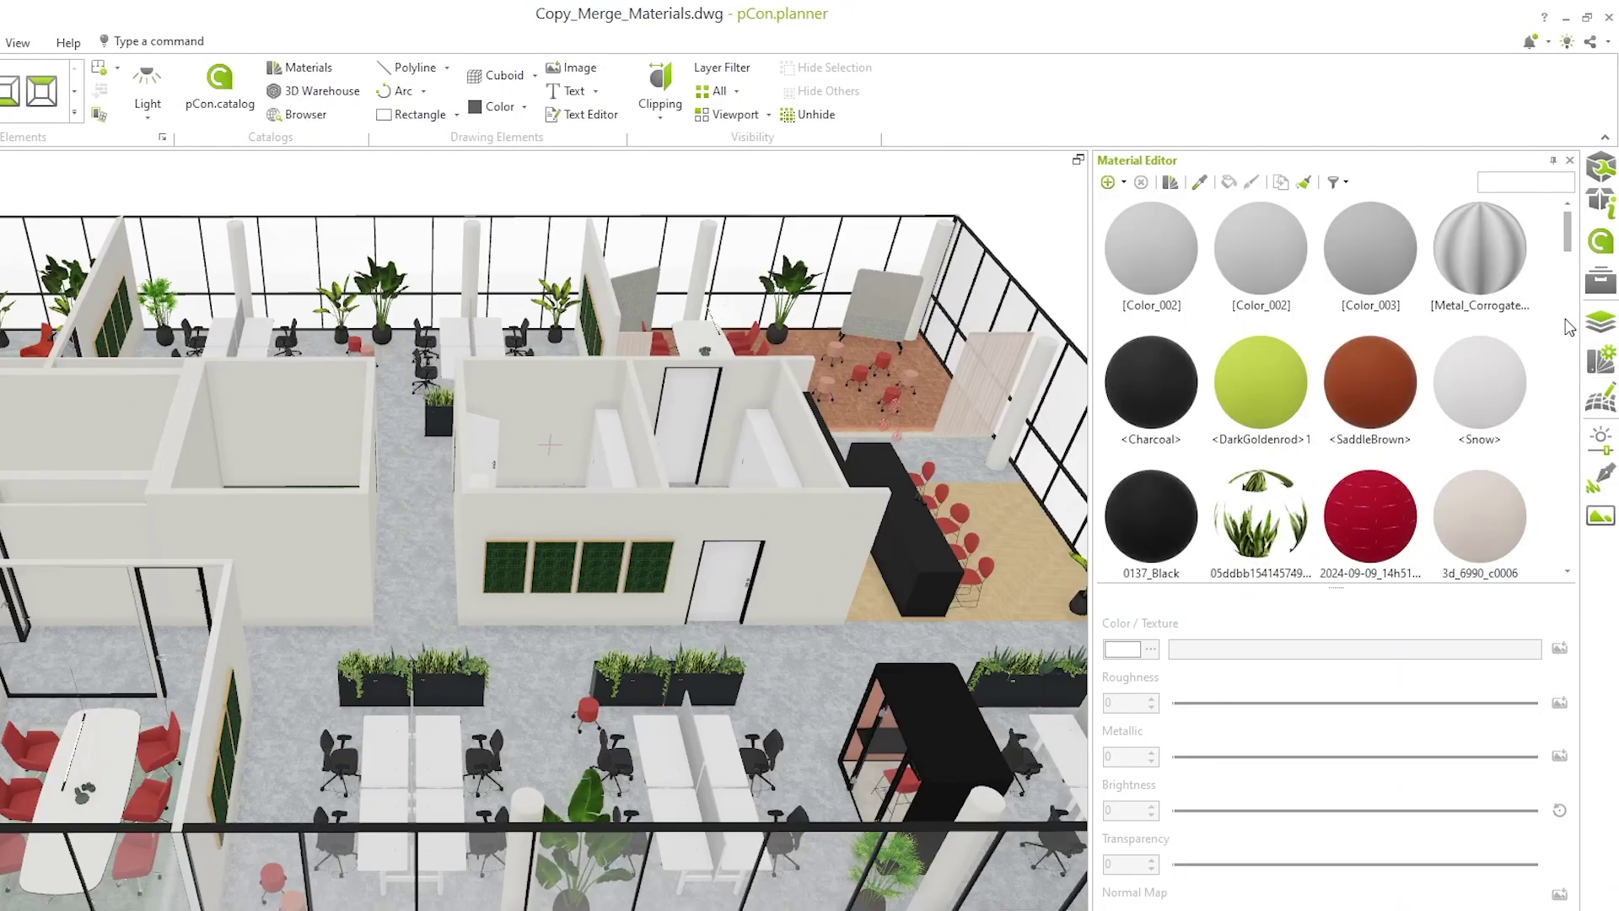
mouse_move(1567, 269)
mouse_down()
mouse_move(1569, 333)
mouse_move(1575, 244)
mouse_up()
Filter materials to Selected Objects, then select the upper carpet floor and the oak floor
click(1341, 183)
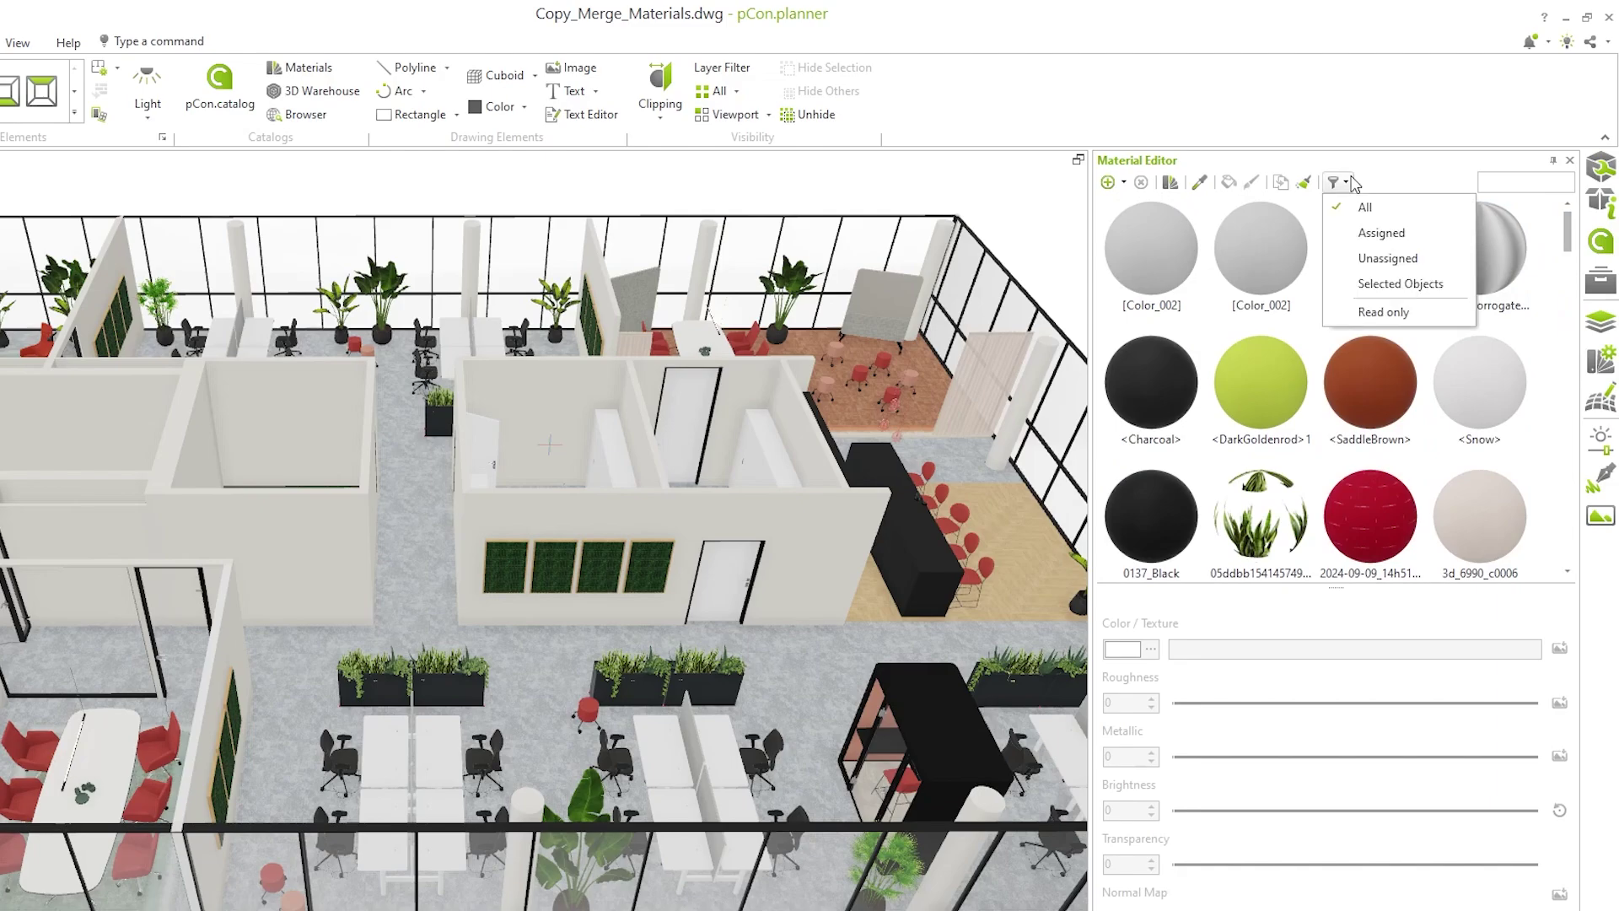
click(1397, 285)
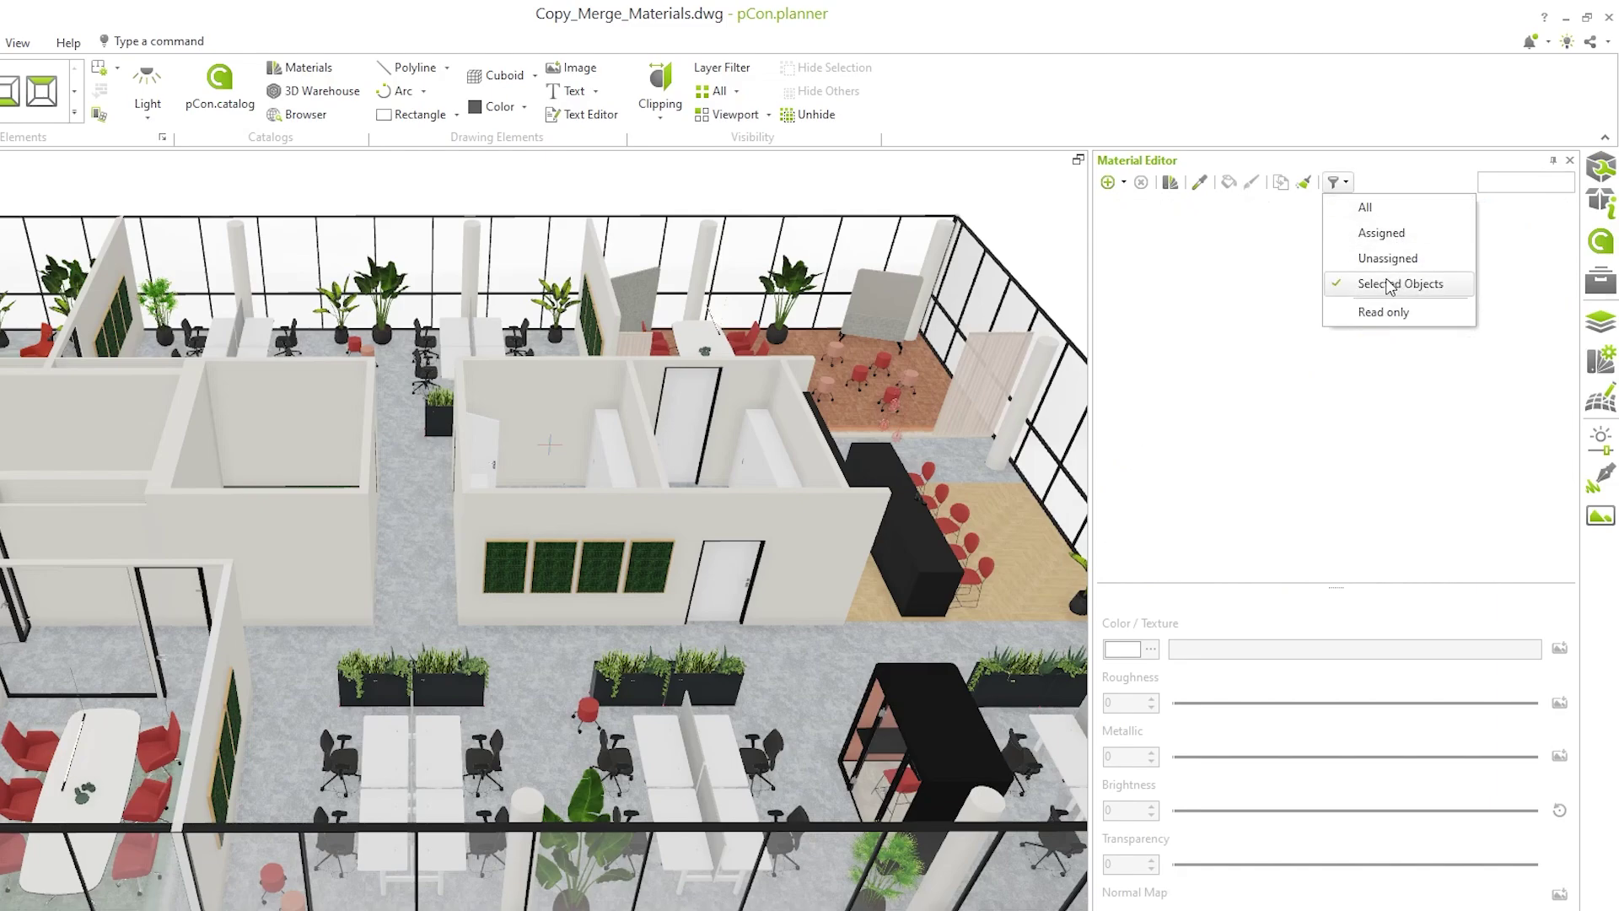
click(1303, 280)
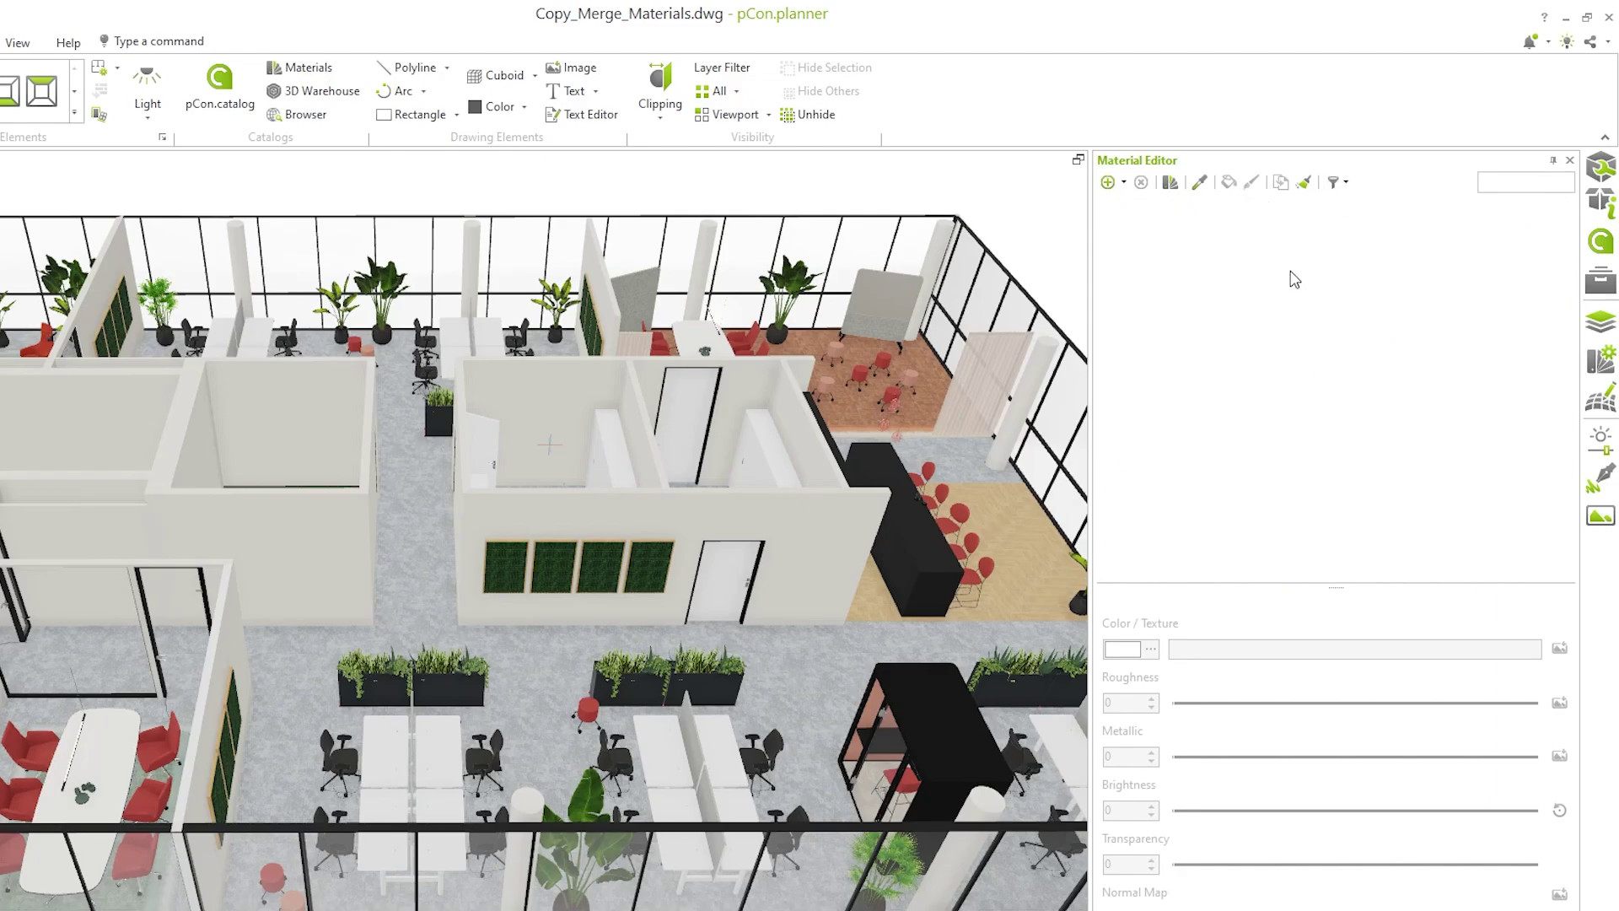
click(917, 366)
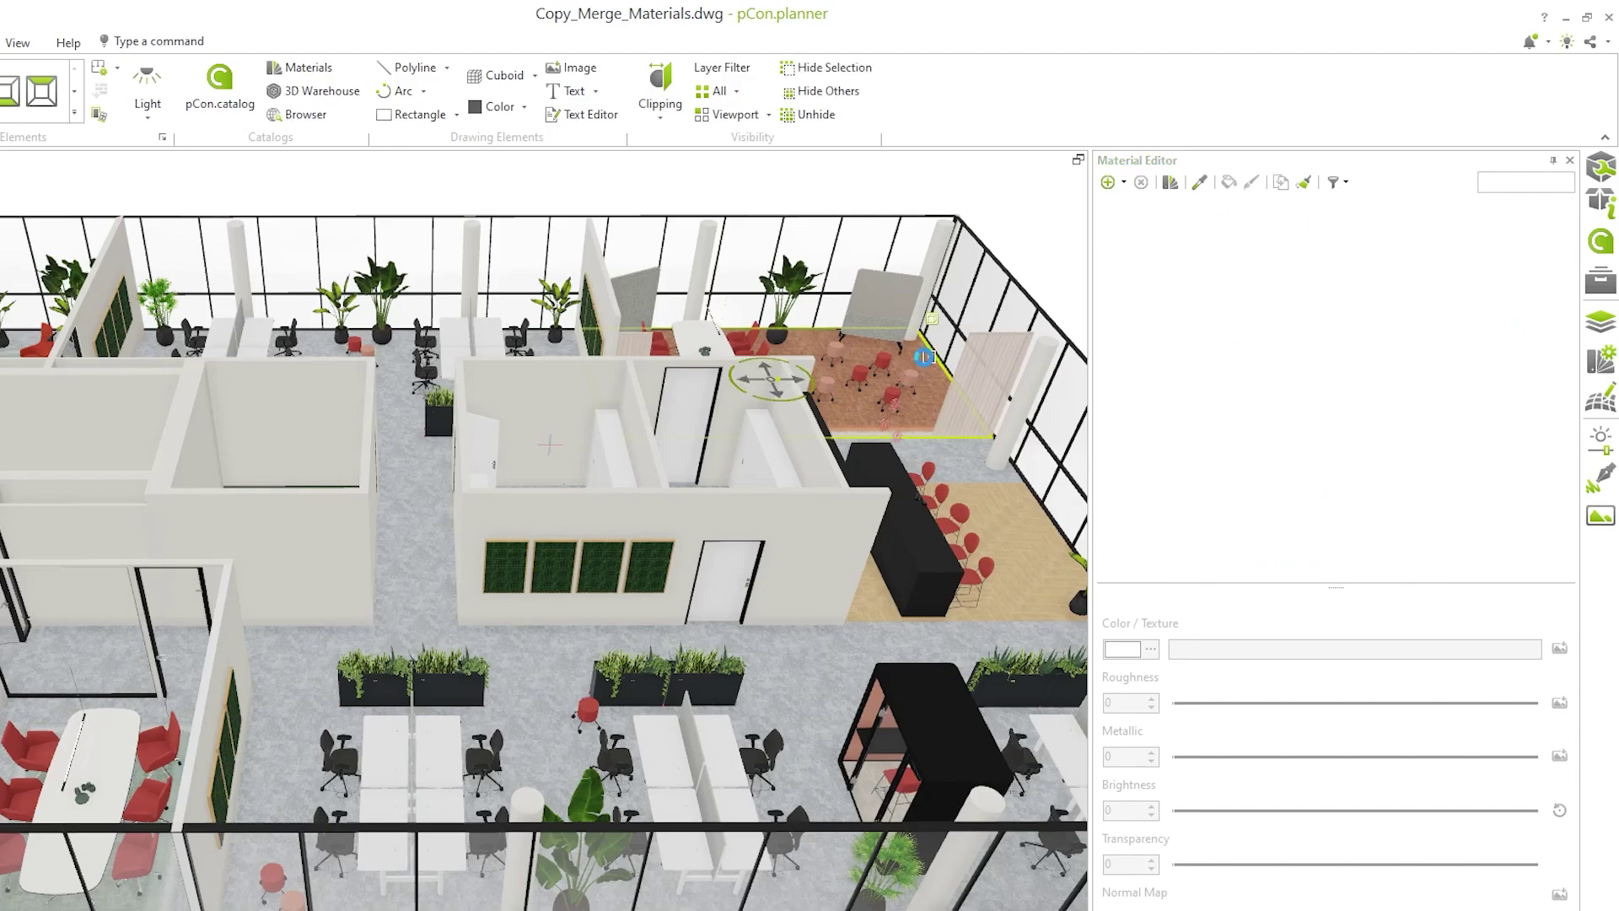
click(992, 519)
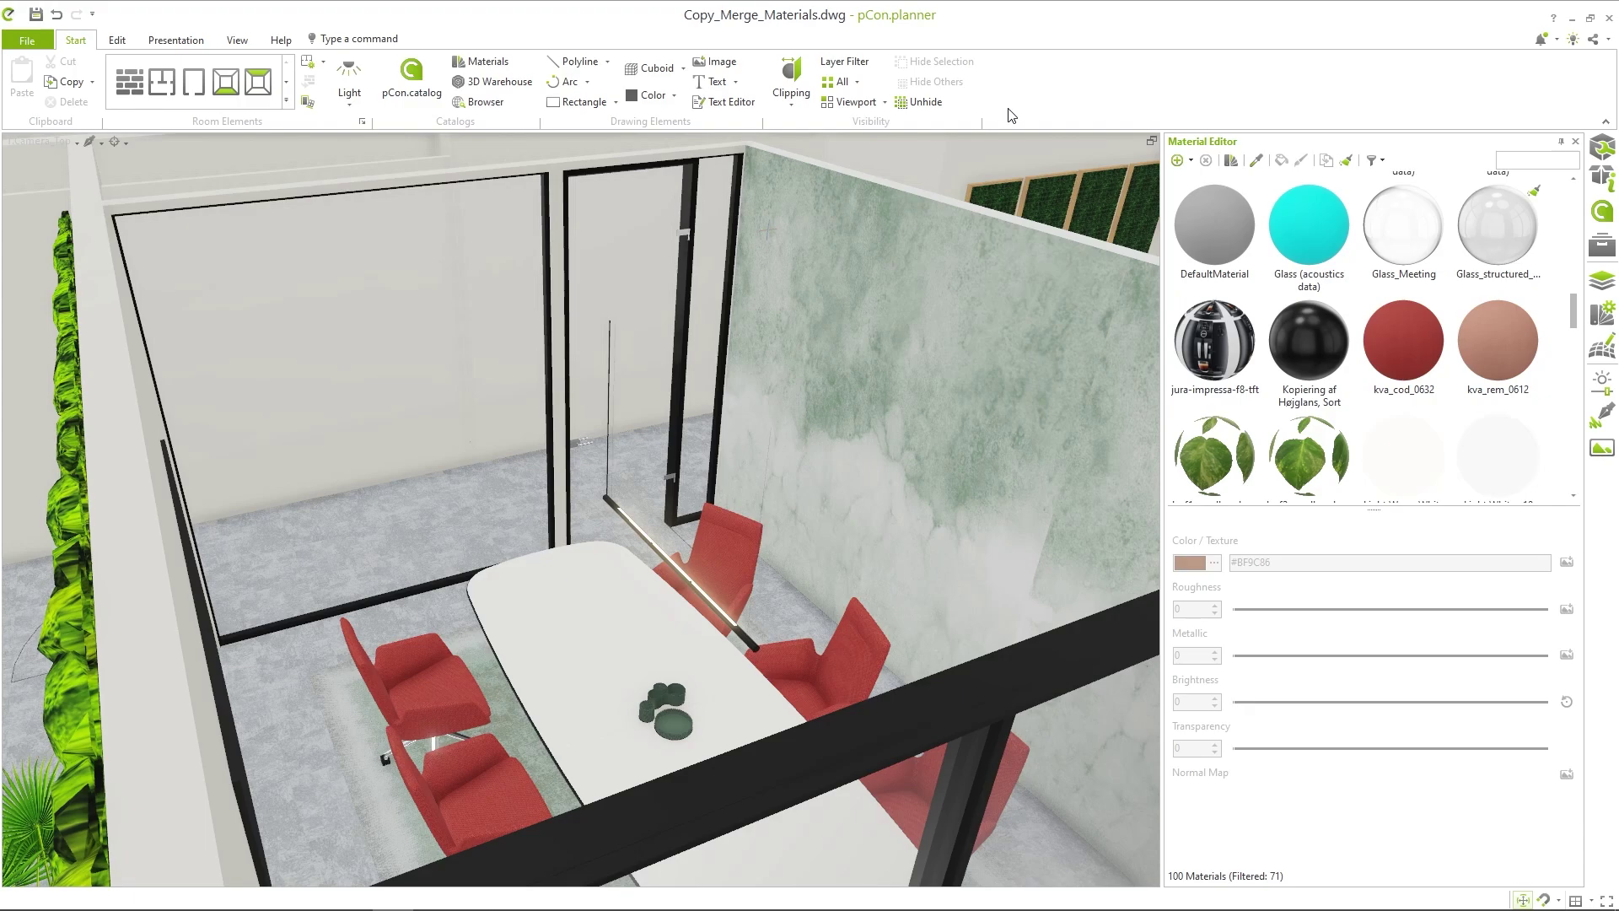
Inspect Glass_structured_NEW's roughness, brightness, transparency, refractive index and normal map
click(1480, 213)
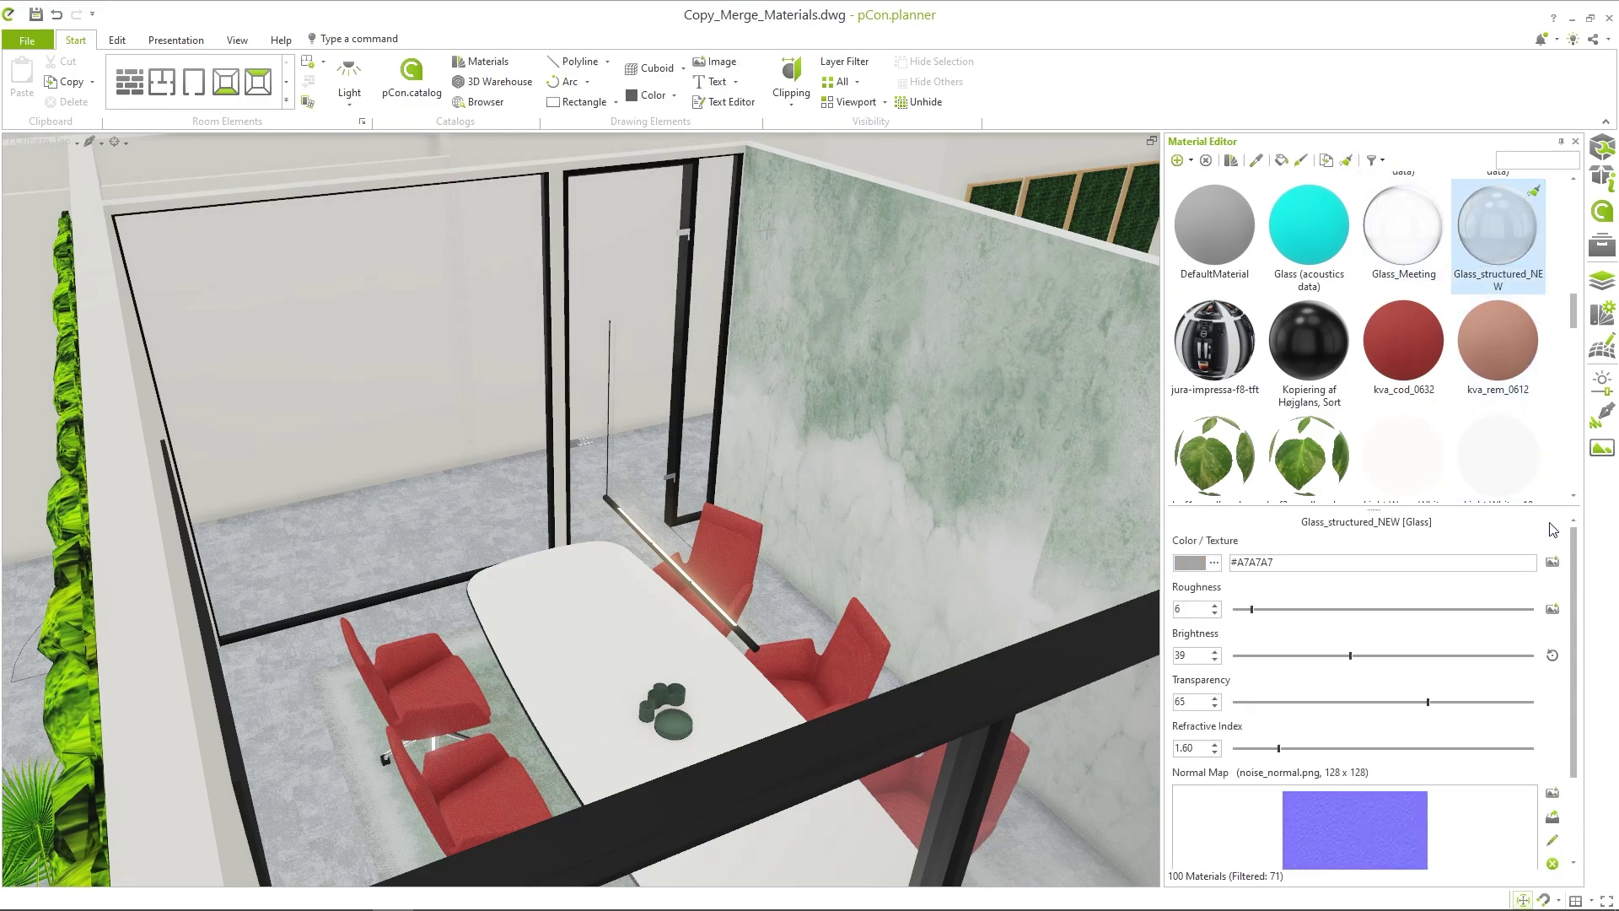
mouse_move(1573, 544)
mouse_down()
mouse_move(1577, 653)
mouse_move(1566, 537)
mouse_up()
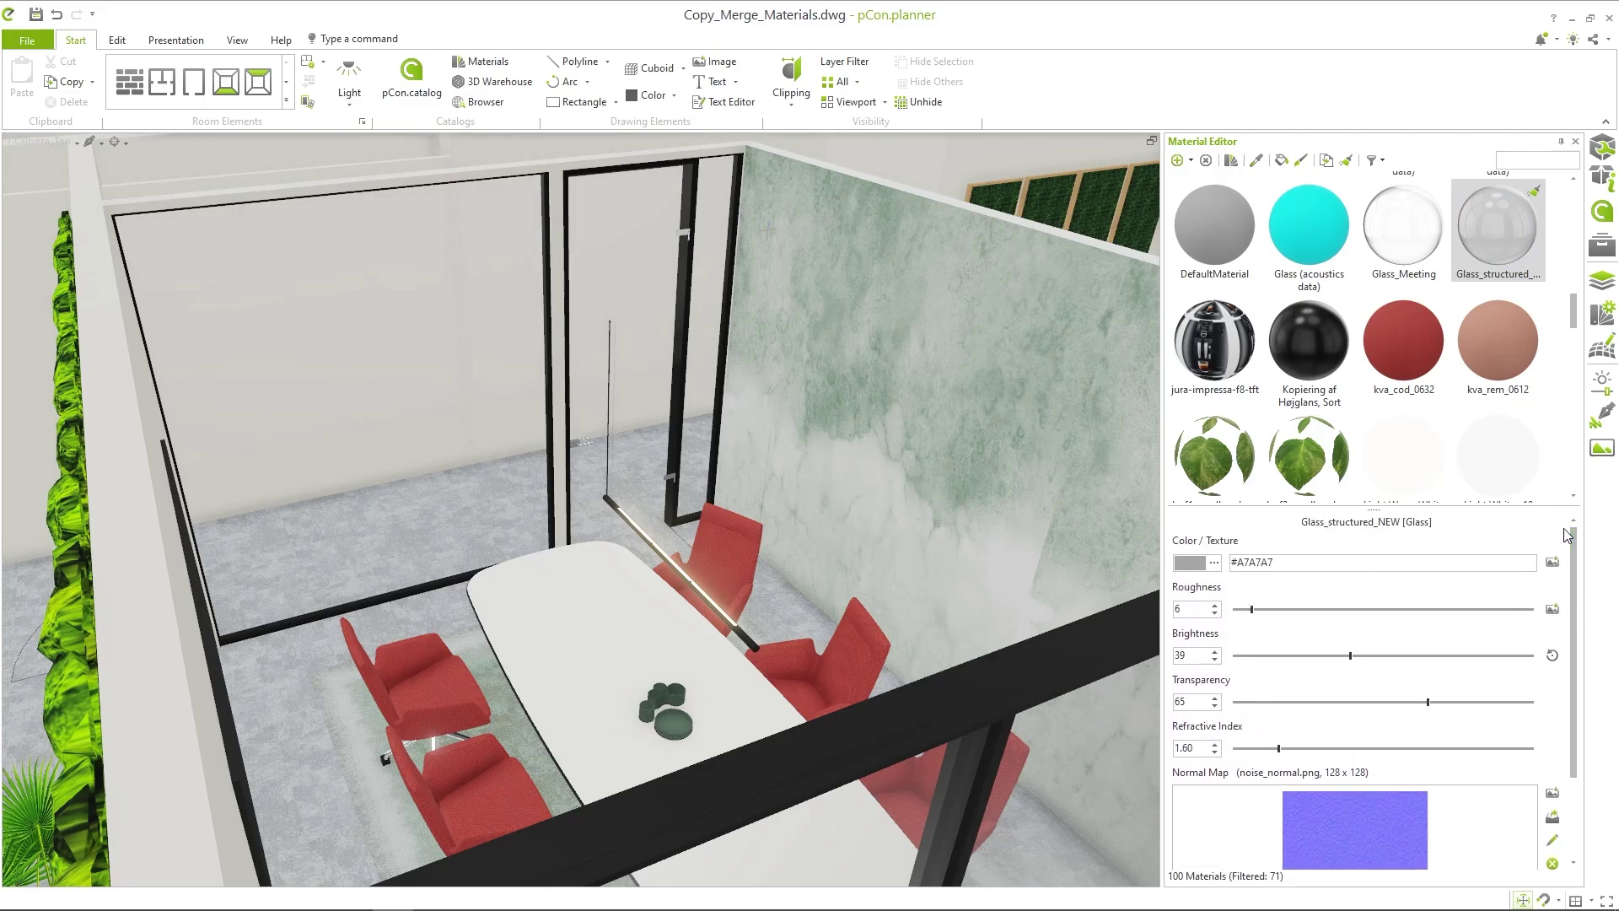
Search the list for Glass and drag Glass_structured_NEW's values onto Glass_Meeting
click(1513, 159)
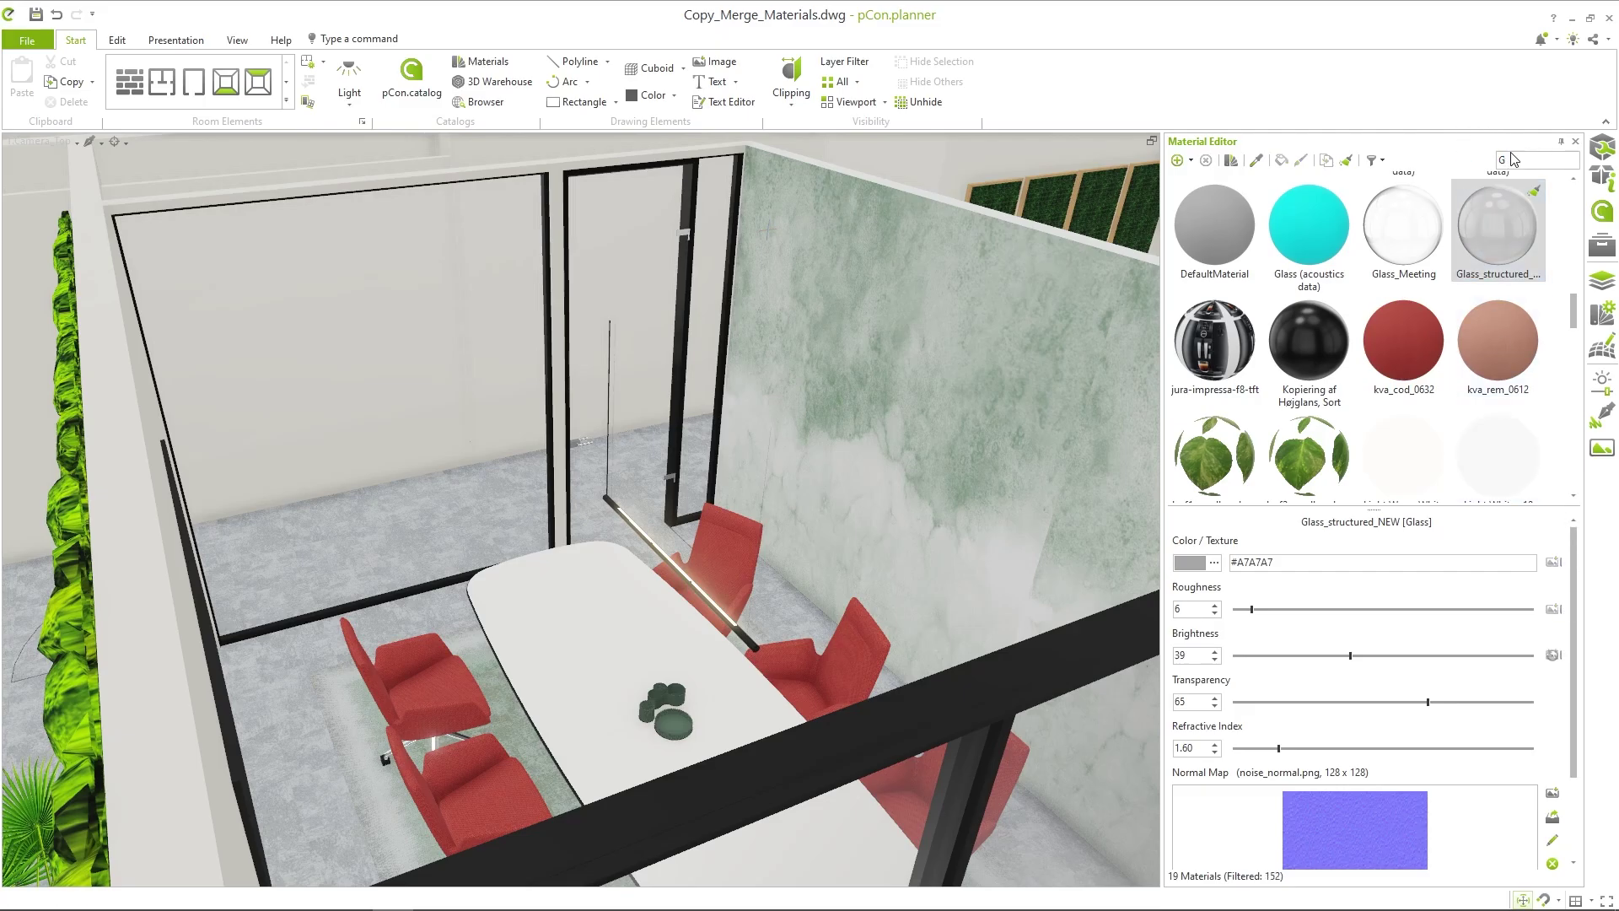
text(Glass)
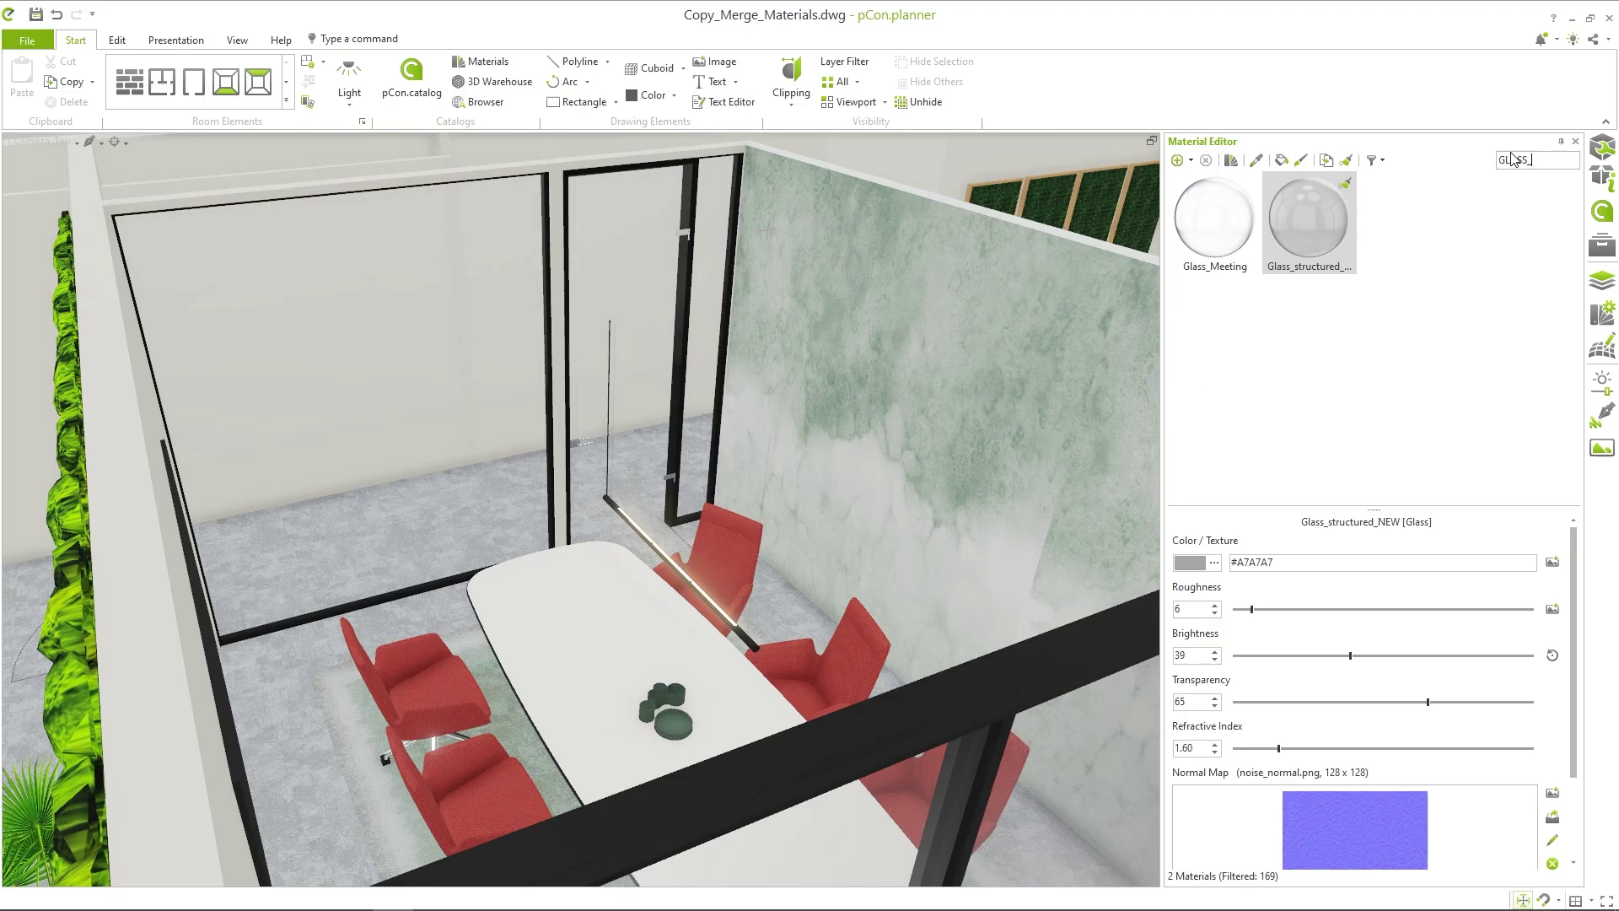
click(1504, 258)
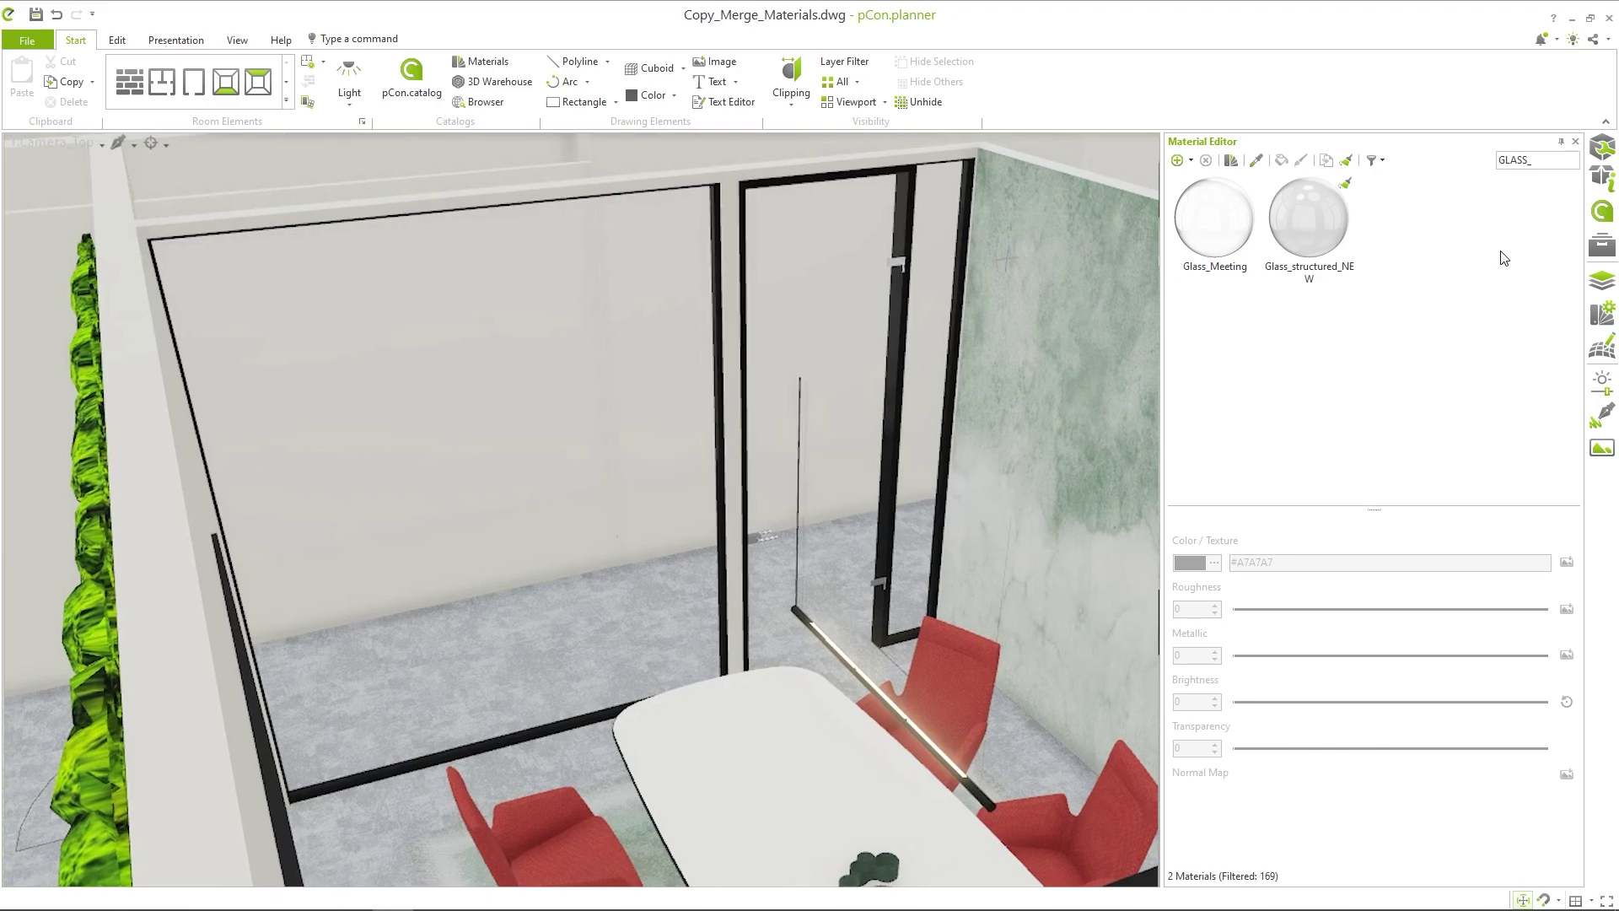
click(1322, 223)
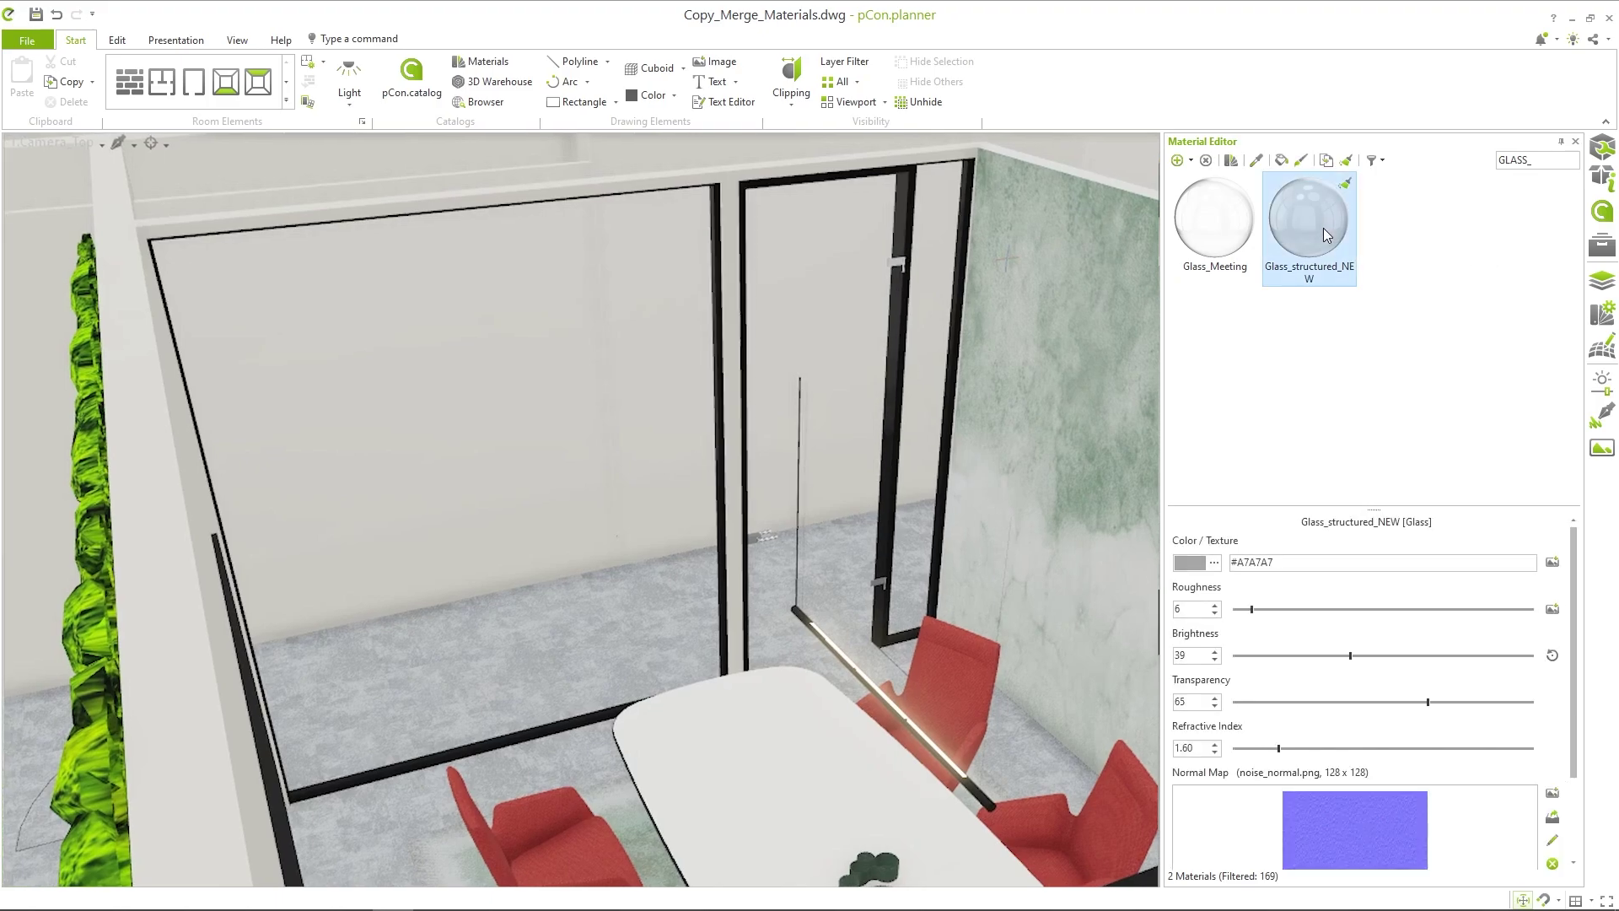
drag(1308, 229, 1226, 229)
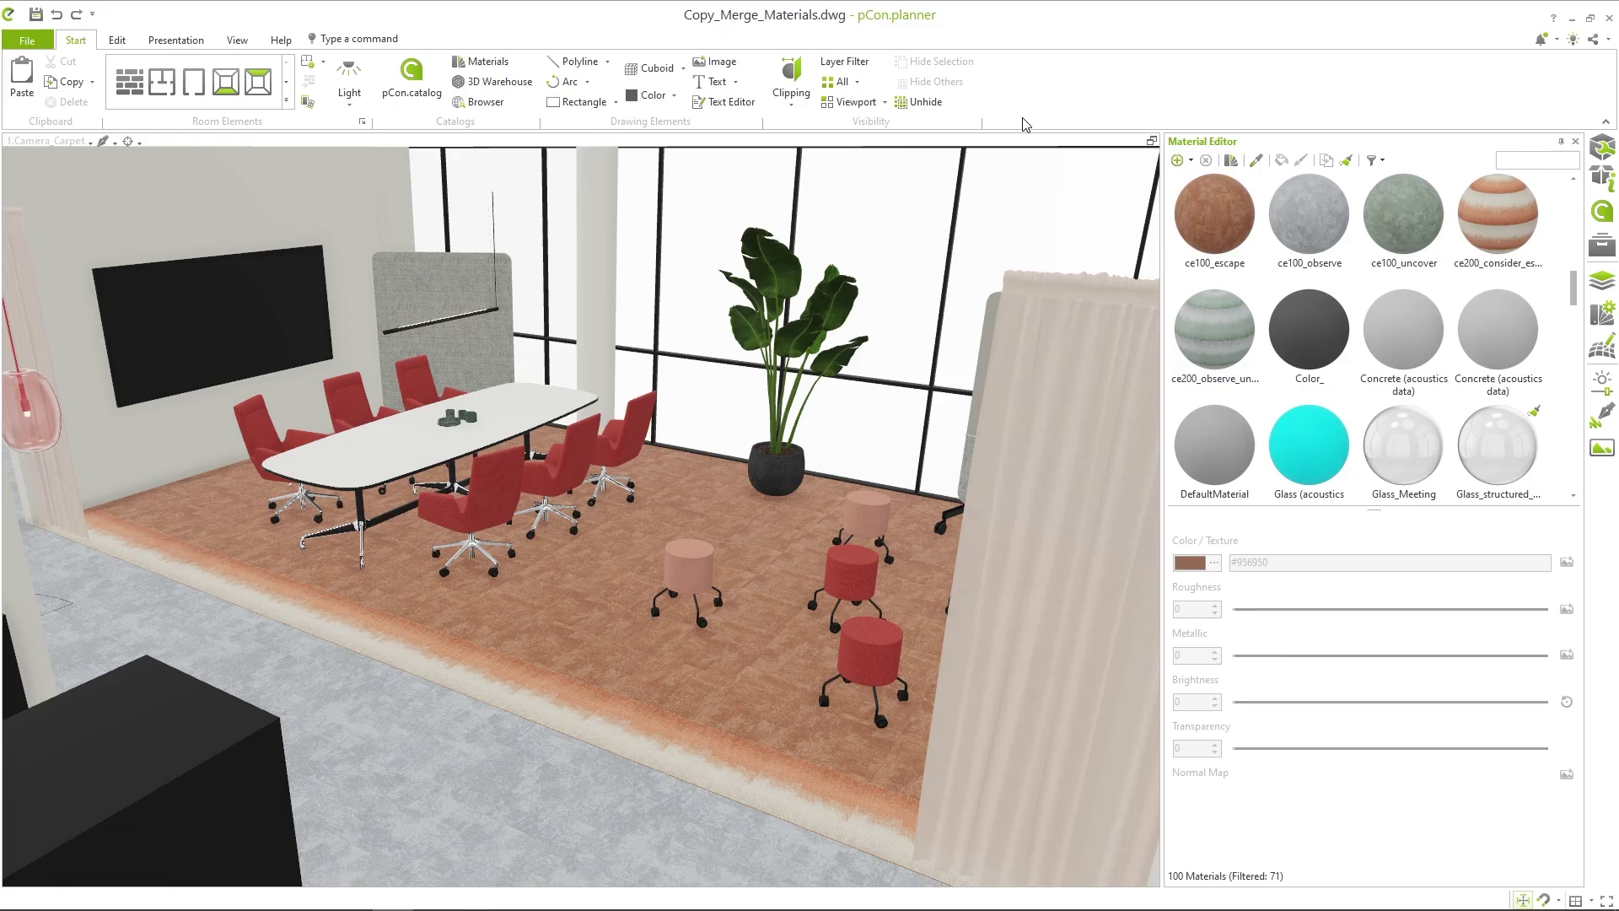
Paint meeting room carpet tiles with ce100_uncover, then select the meeting room carpet floor
click(1404, 213)
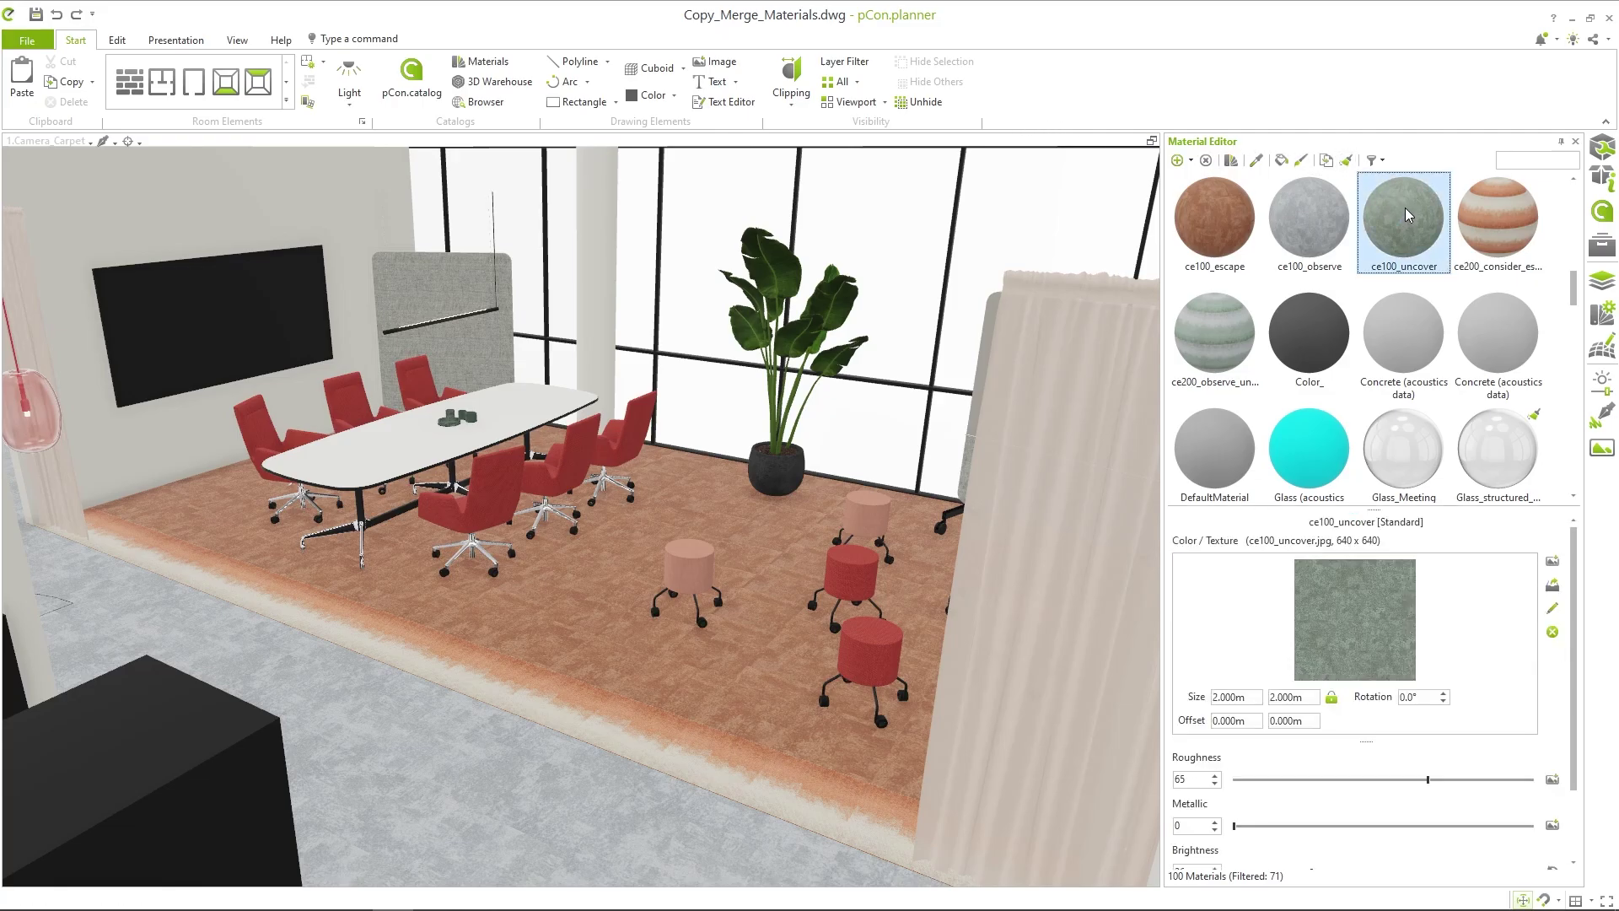
click(1285, 160)
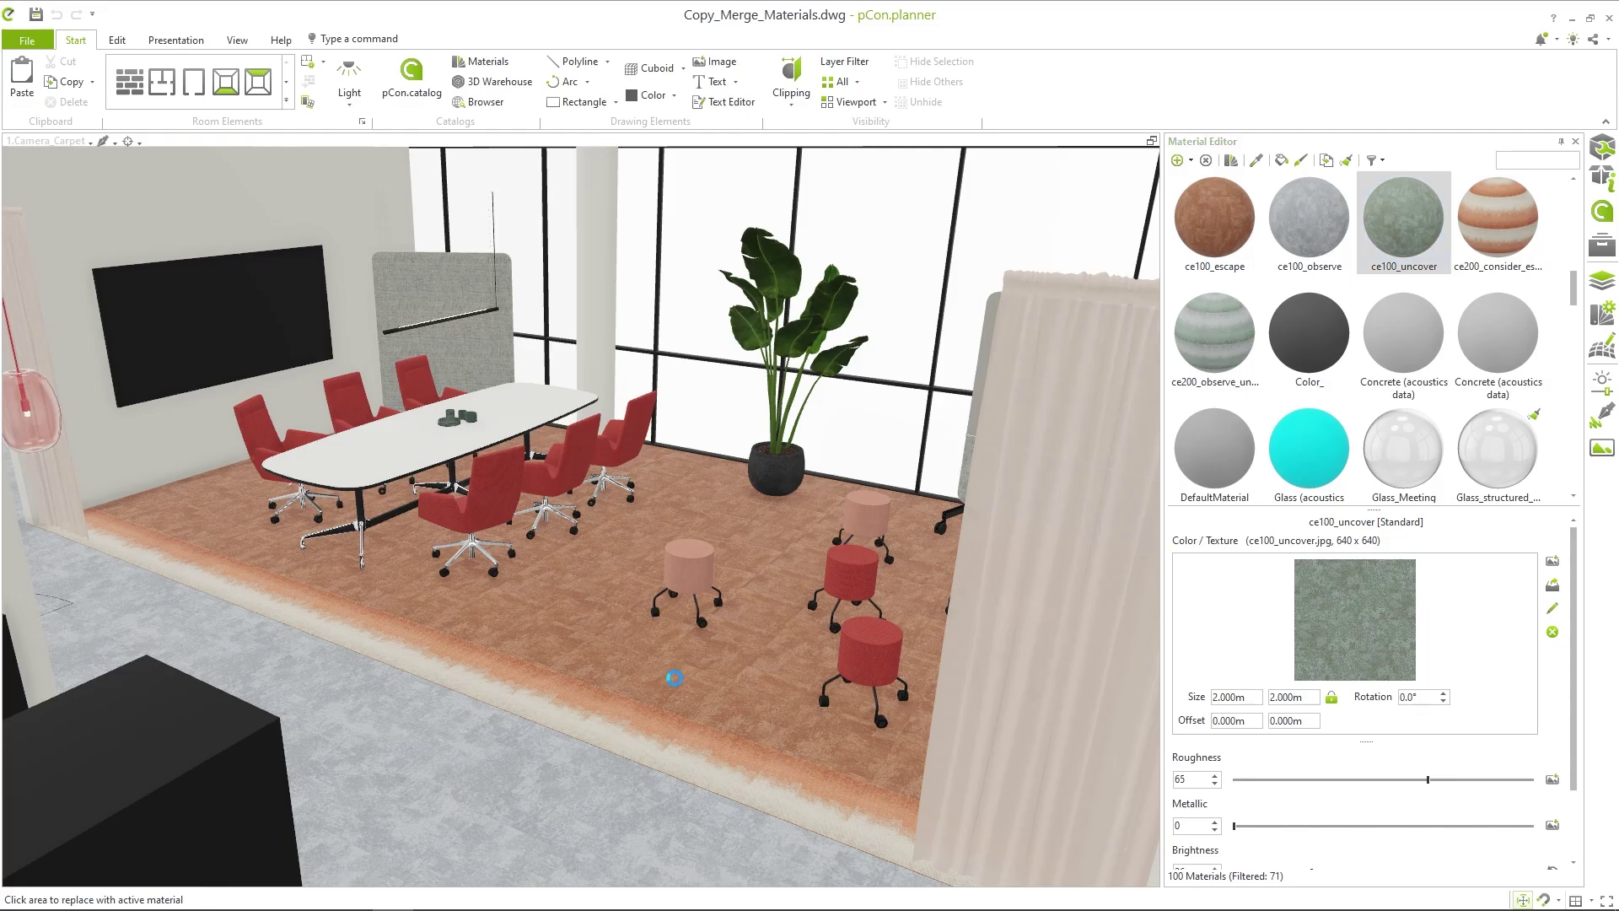
click(679, 674)
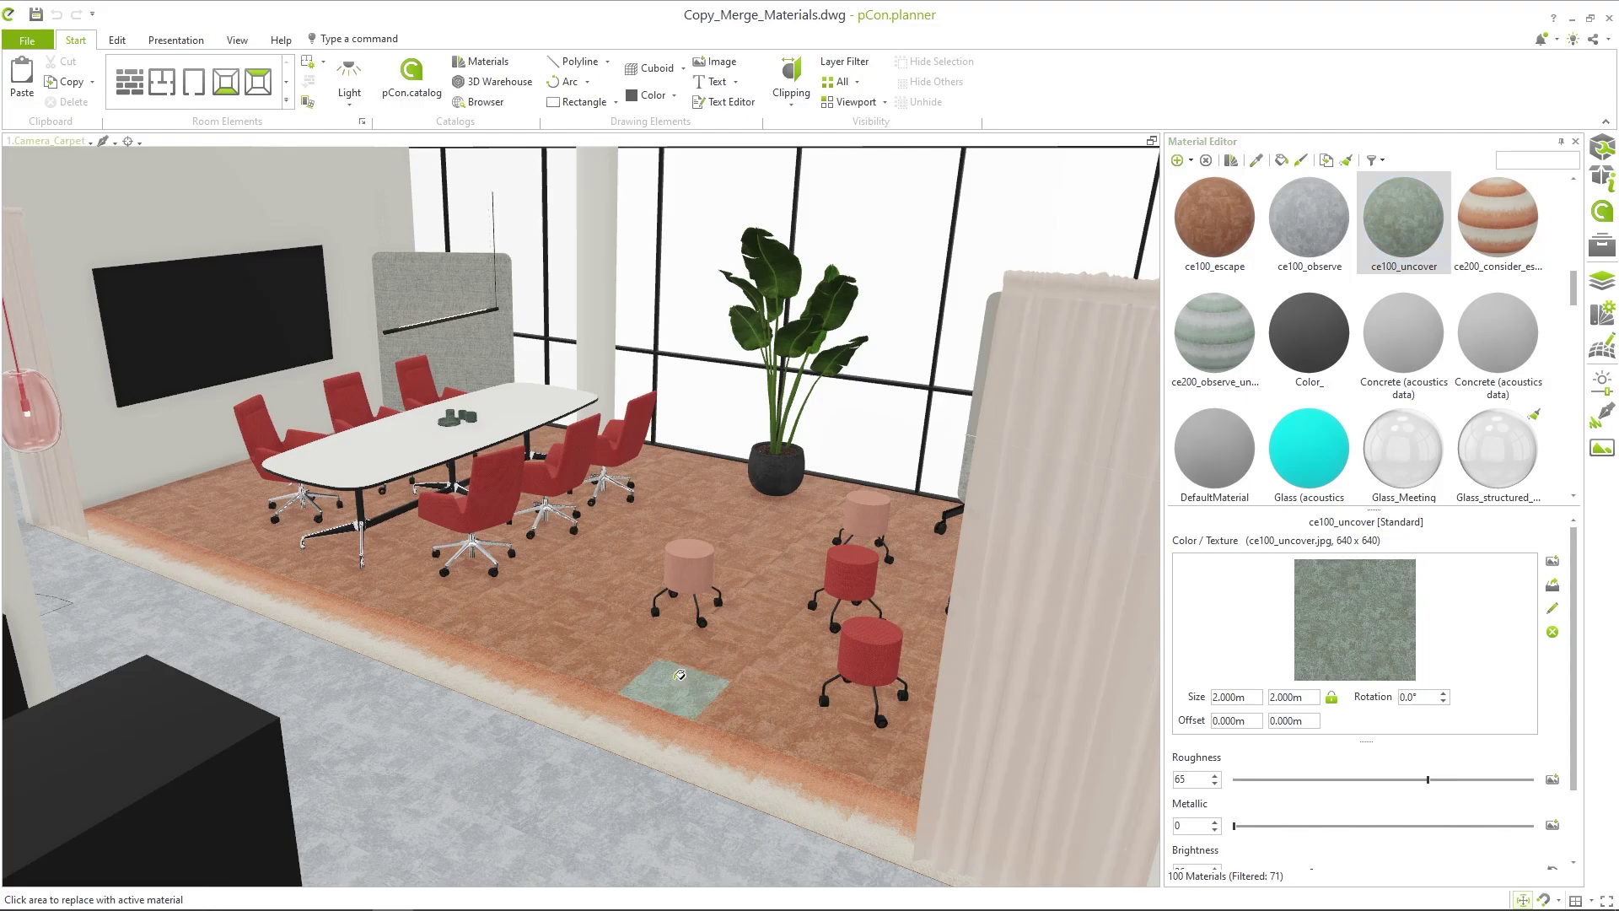
click(1244, 368)
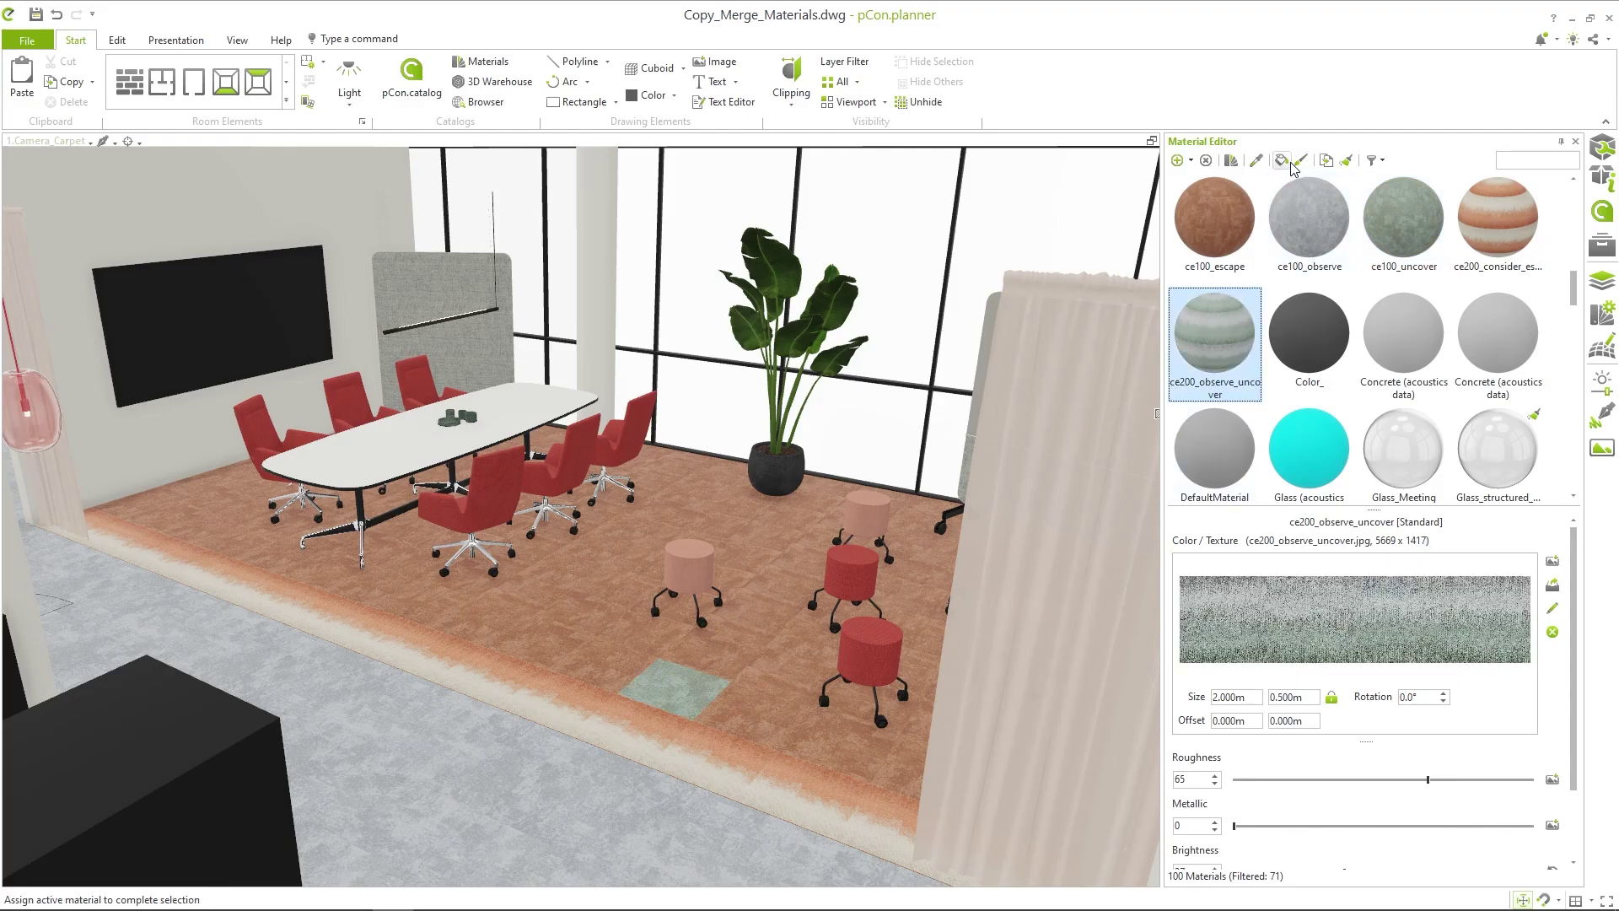
click(620, 721)
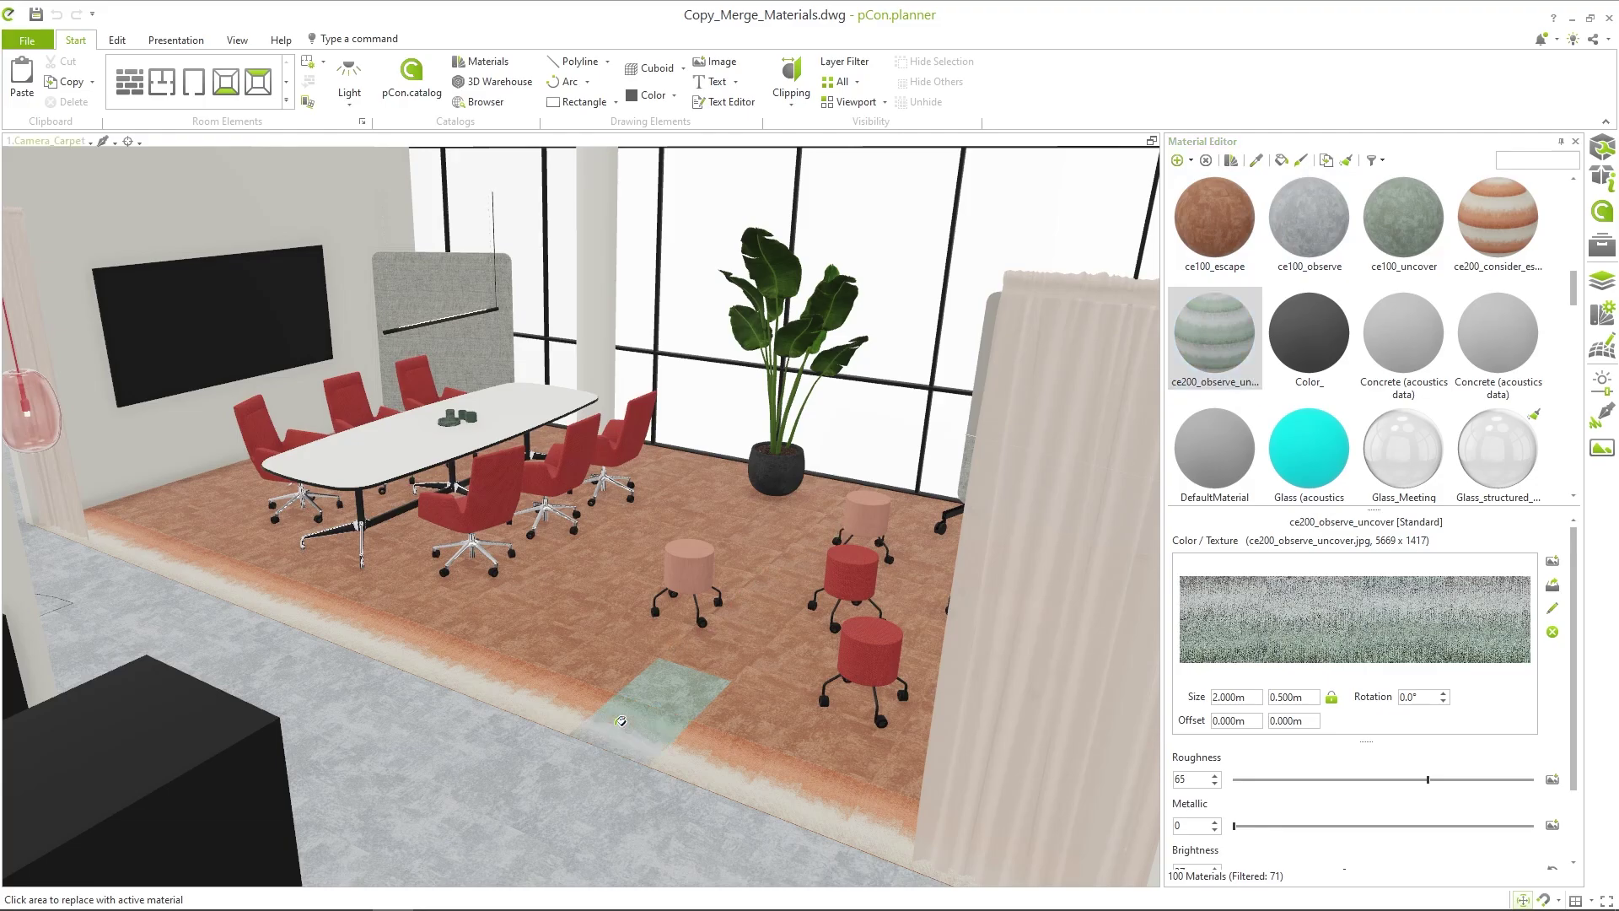
click(604, 677)
click(1376, 160)
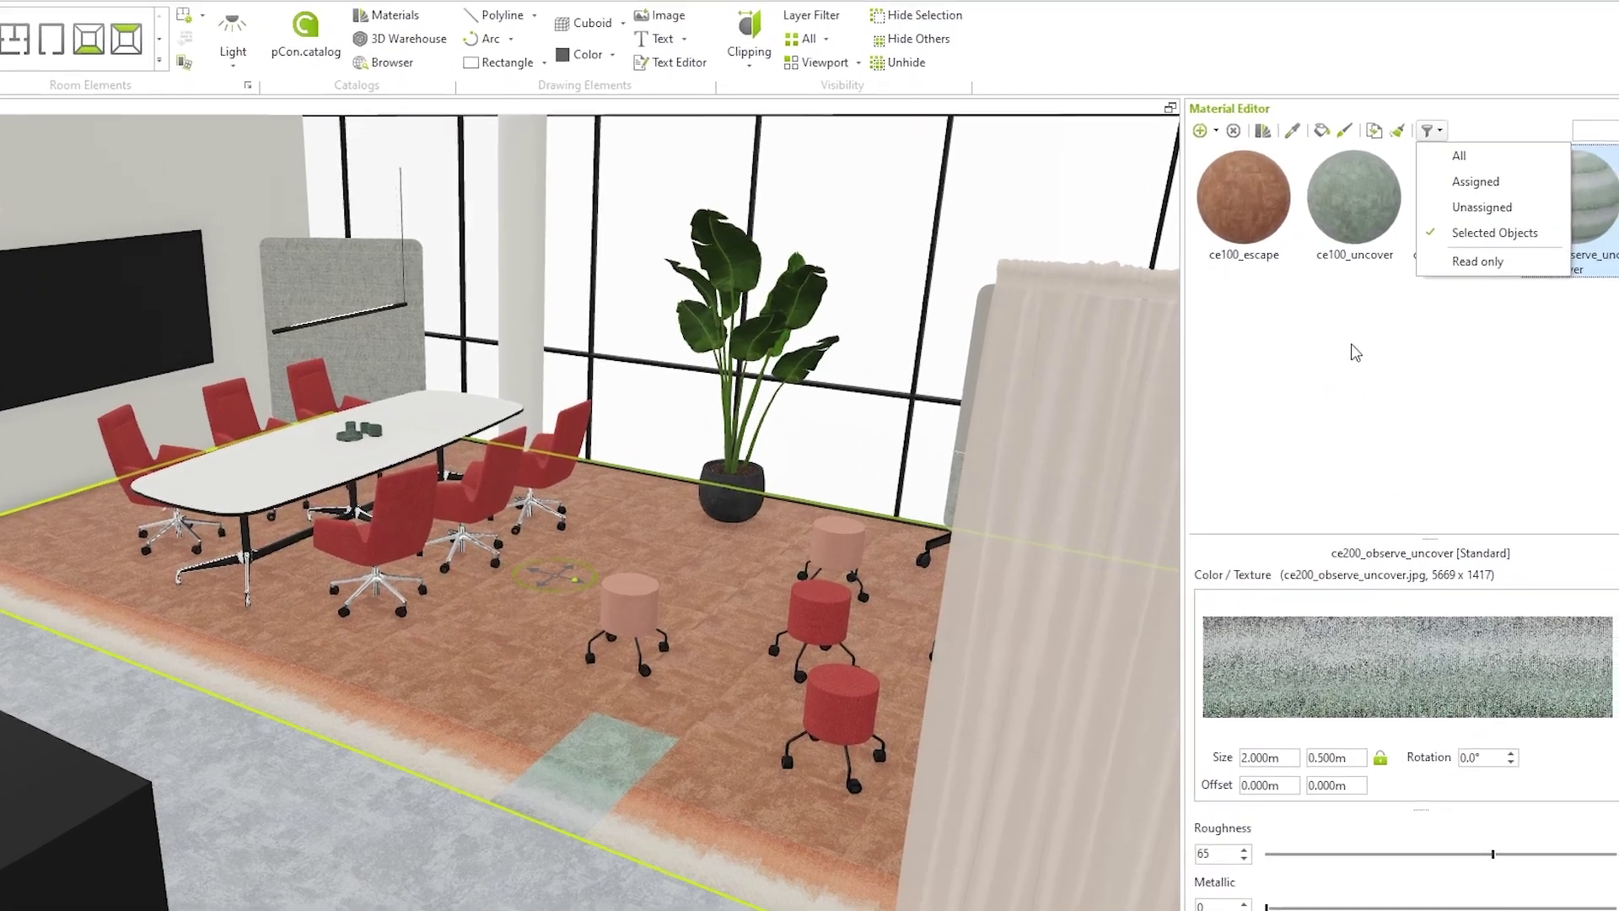
Show only the floor's materials and Alt-drag ce100_uncover onto ce100_escape to replace it
click(1387, 250)
click(1259, 279)
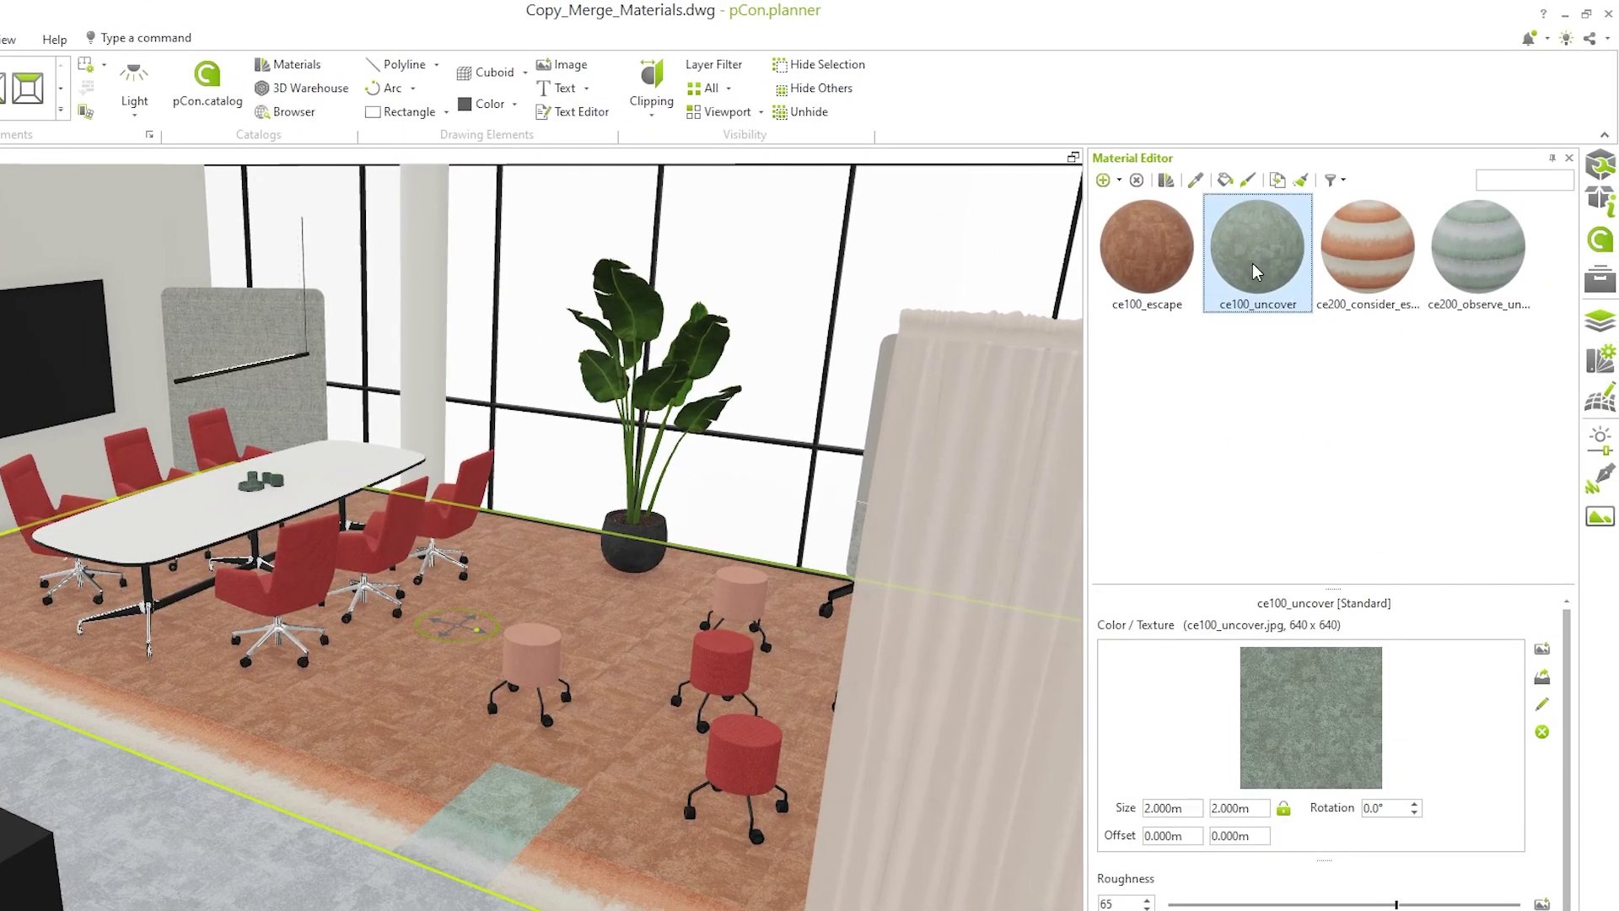
key(alt)
alt+drag(1151, 242, 1142, 236)
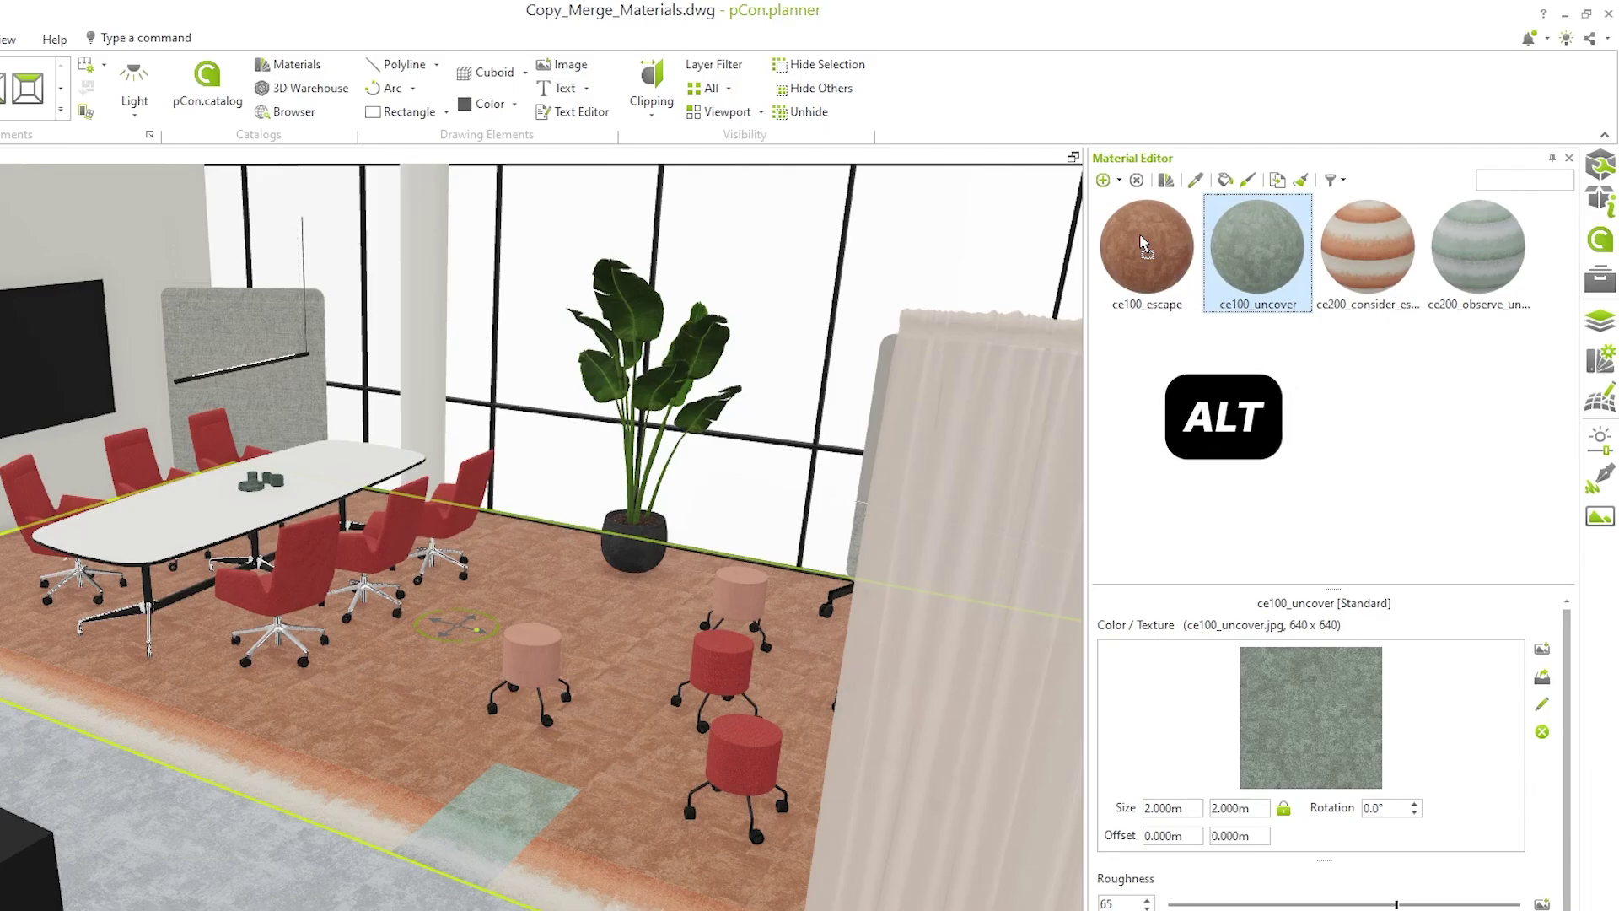
alt+drag(1142, 243, 1143, 243)
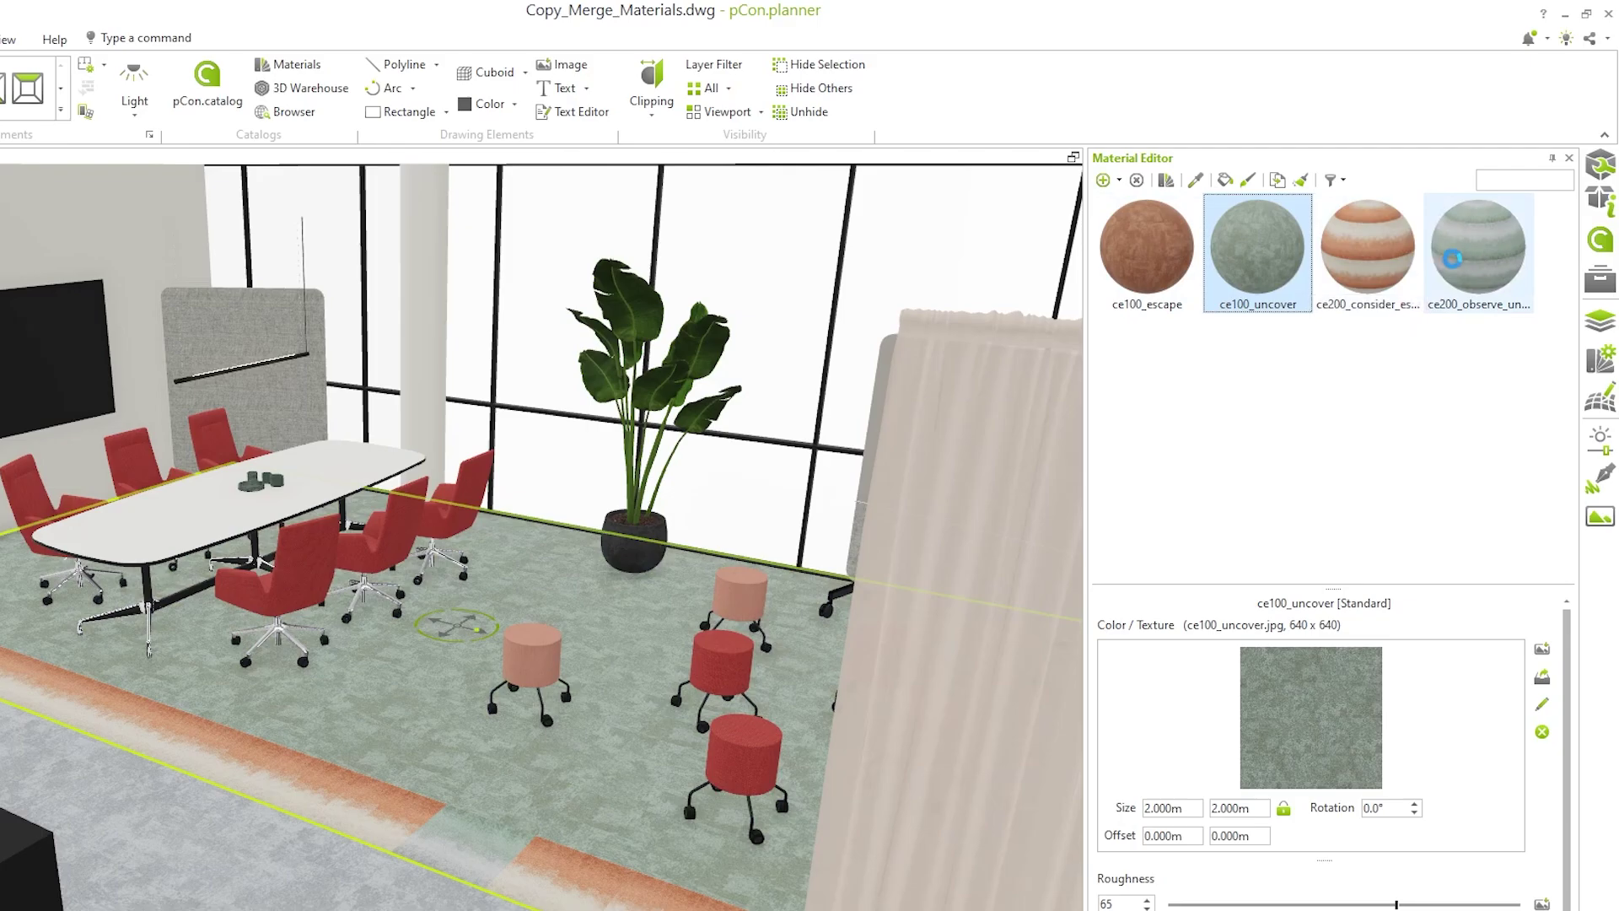
drag(1456, 259, 1369, 260)
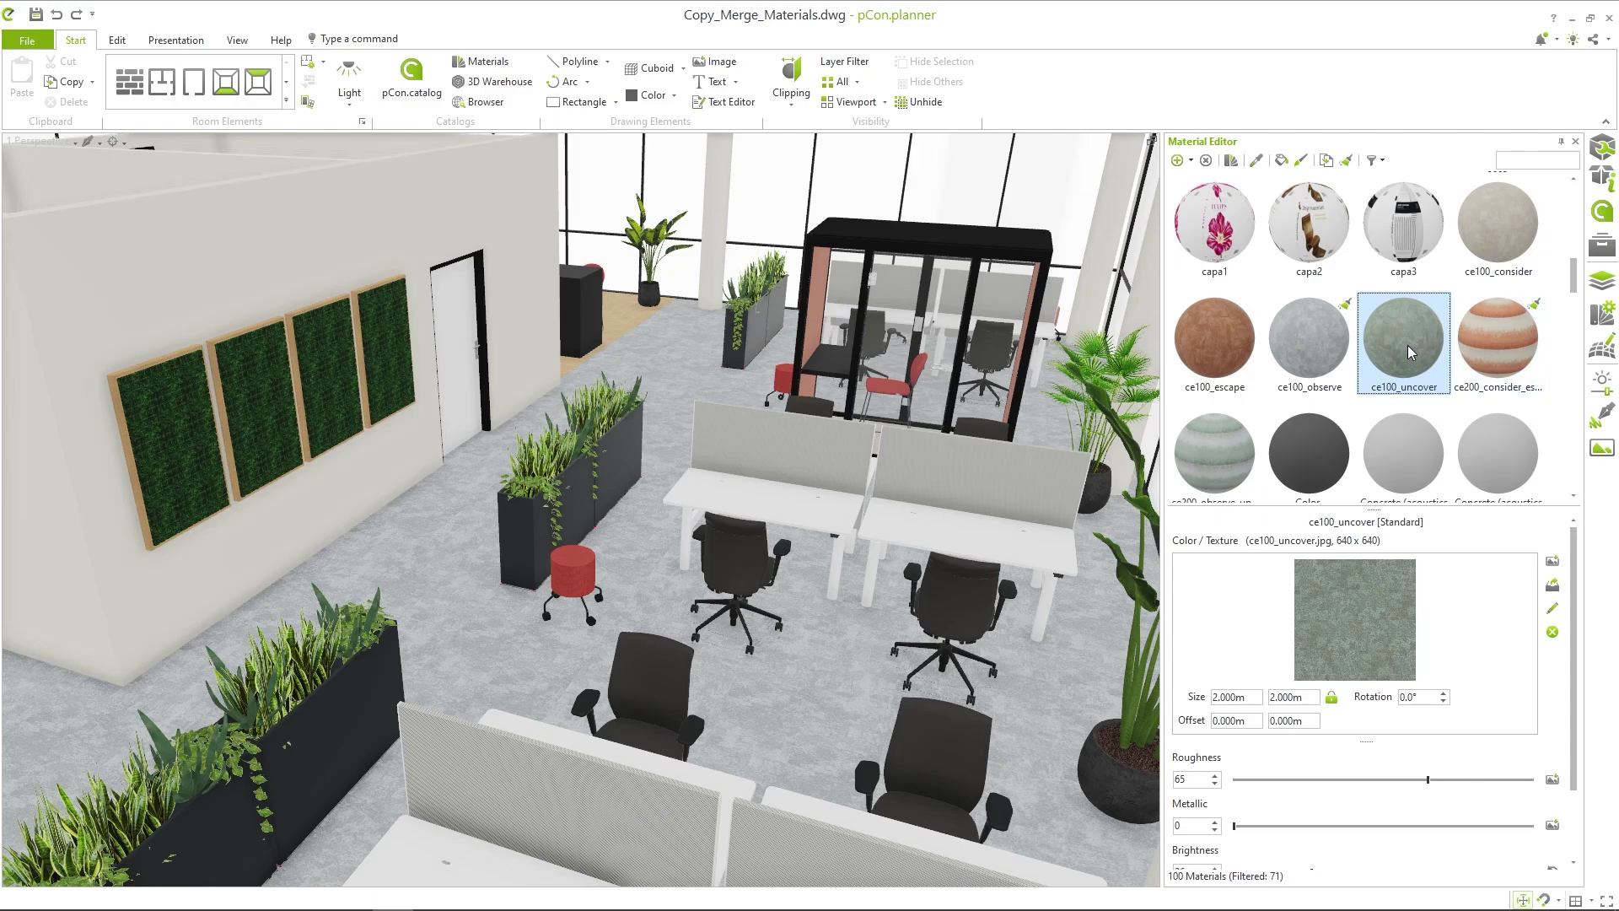
Drag ce100_uncover onto ce100_observe and confirm Yes to replace it everywhere
drag(1408, 346, 1307, 338)
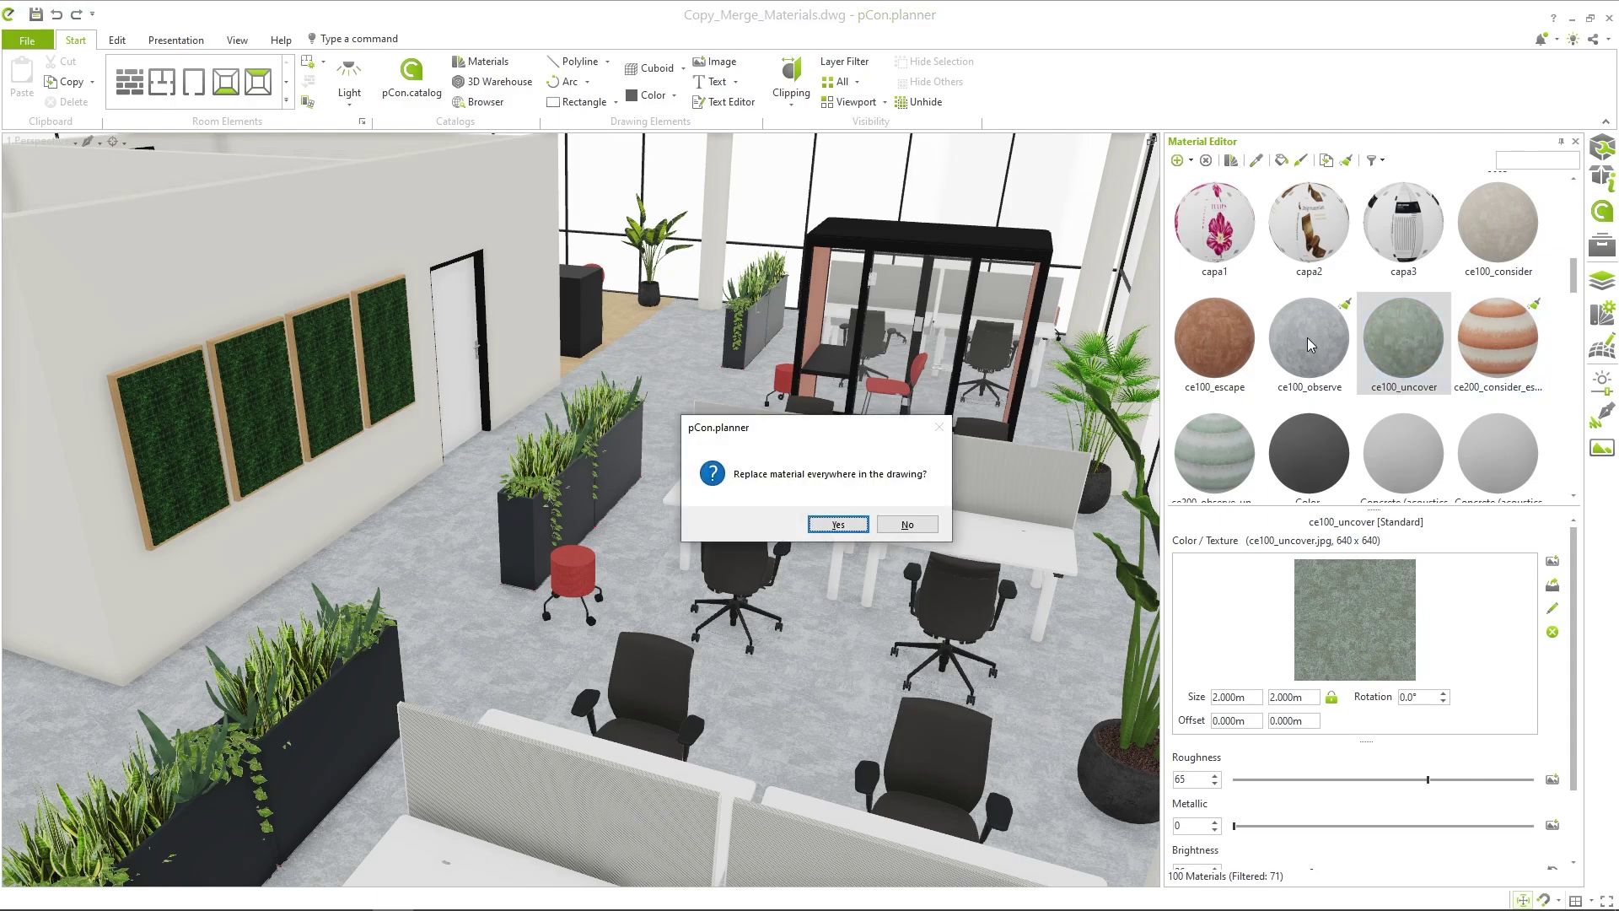
key(Return)
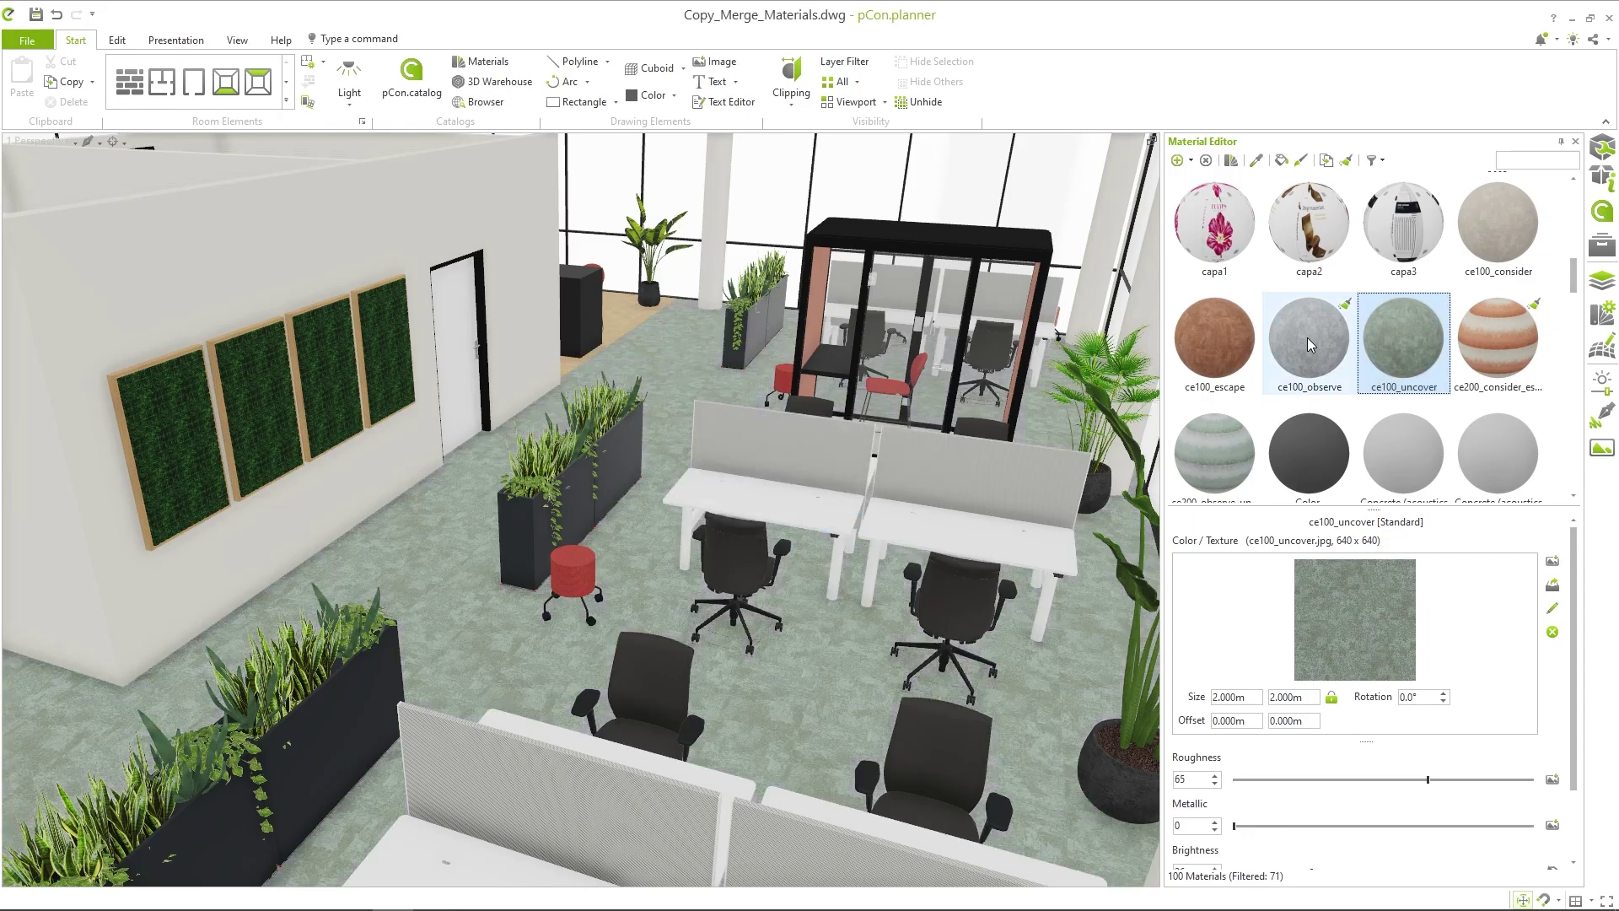